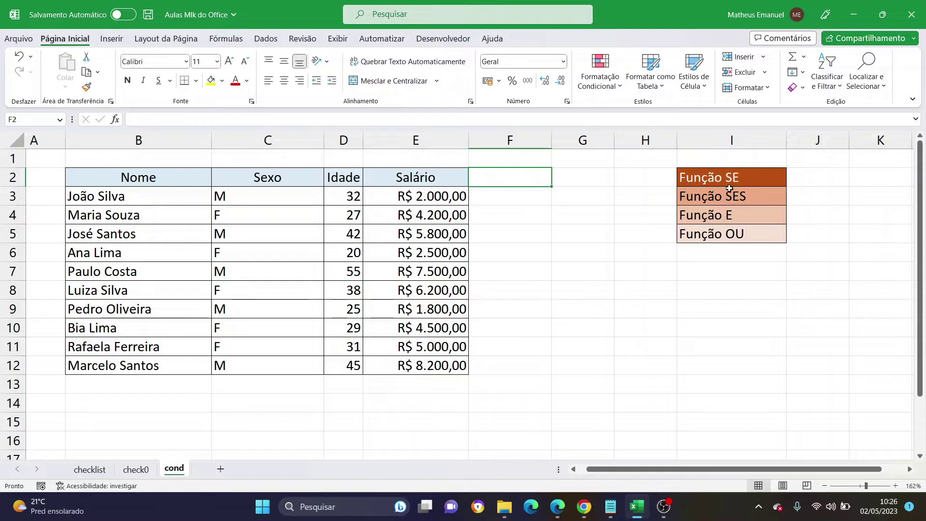
# Point out the Função SE, SES, E and OU topics listed beside the table
pyautogui.click(745, 179)
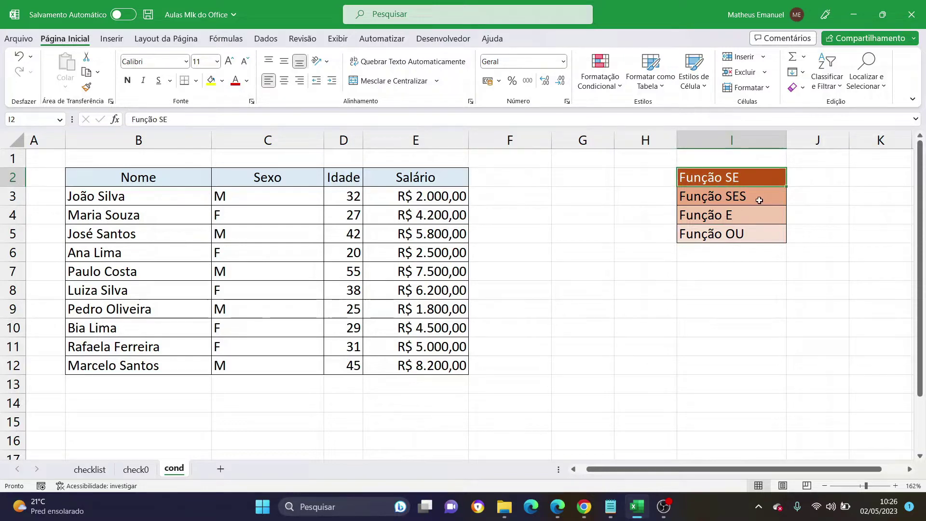
pyautogui.click(759, 200)
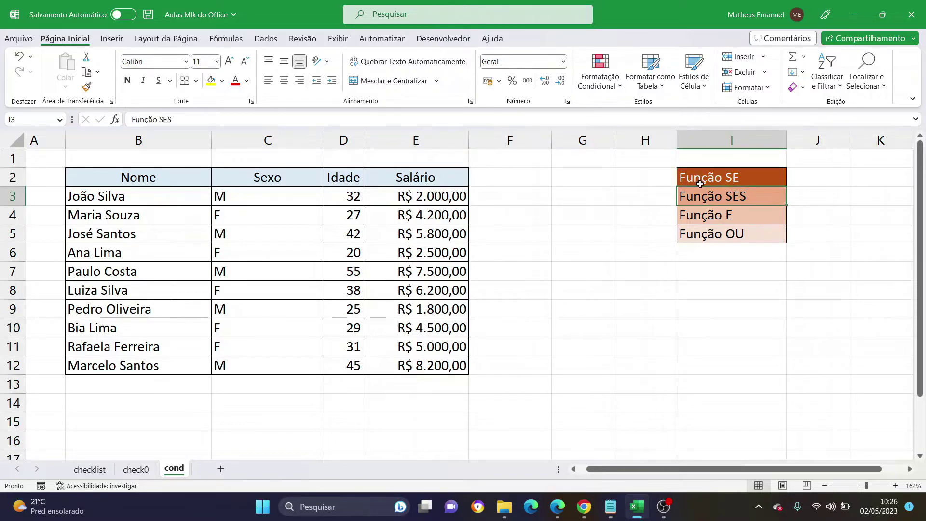
pyautogui.click(737, 230)
pyautogui.click(733, 216)
pyautogui.click(733, 236)
pyautogui.click(731, 215)
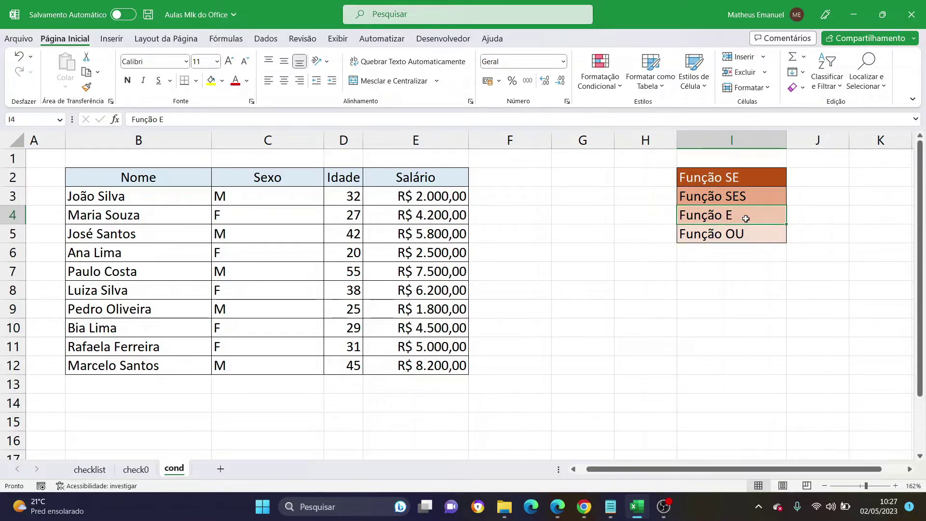
pyautogui.click(739, 230)
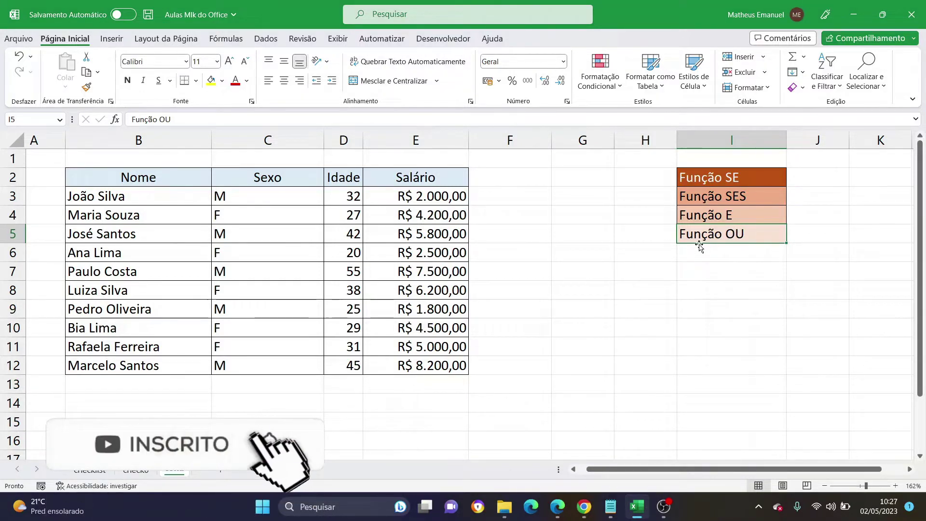
# Begin =SE(E3 in cell F3, using the first salary as the test value
pyautogui.click(508, 177)
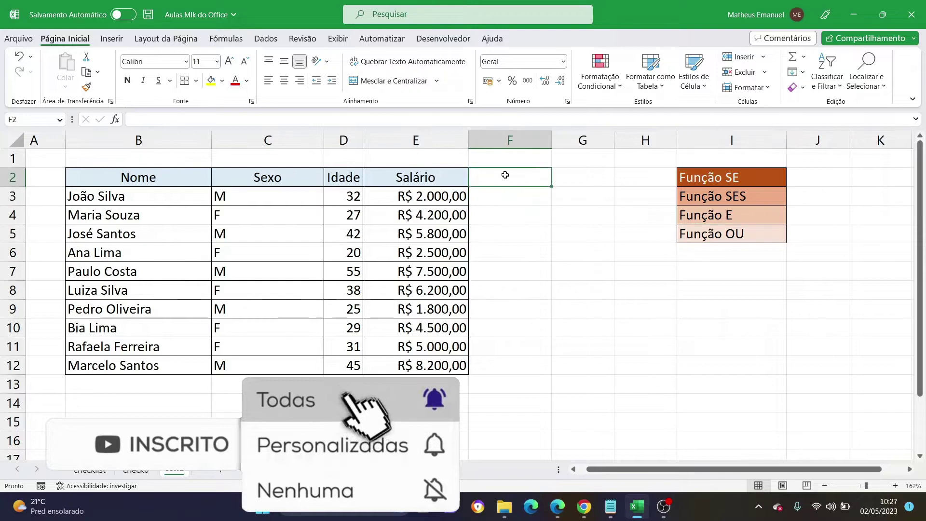
pyautogui.click(501, 200)
pyautogui.write('=')
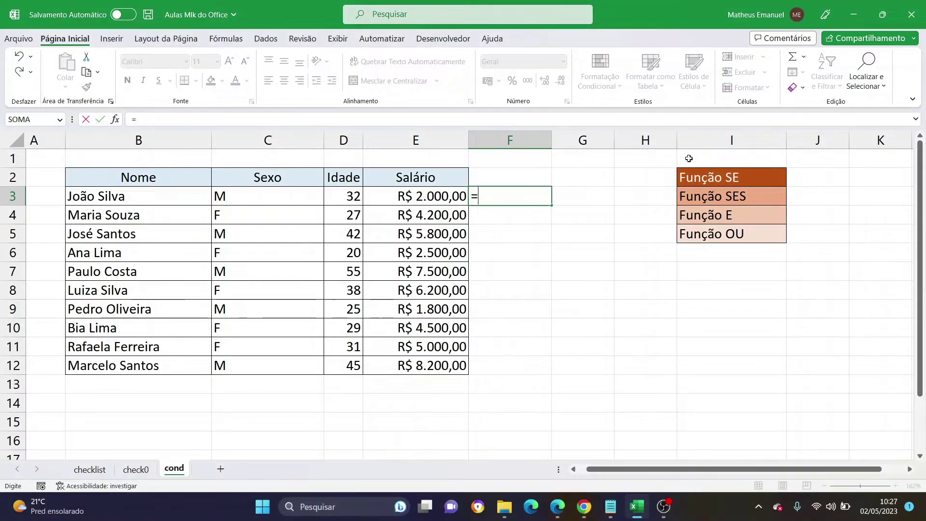
pyautogui.write('se')
pyautogui.press('Tab')
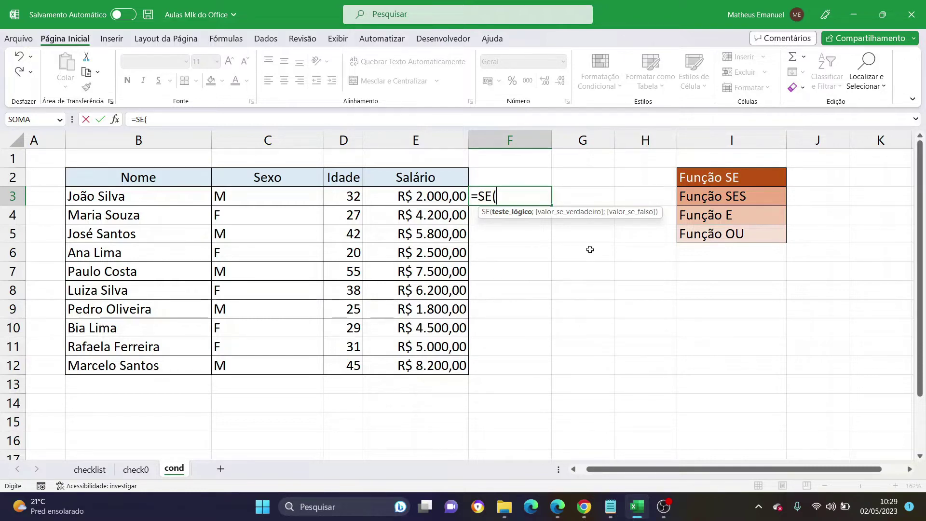
pyautogui.click(451, 198)
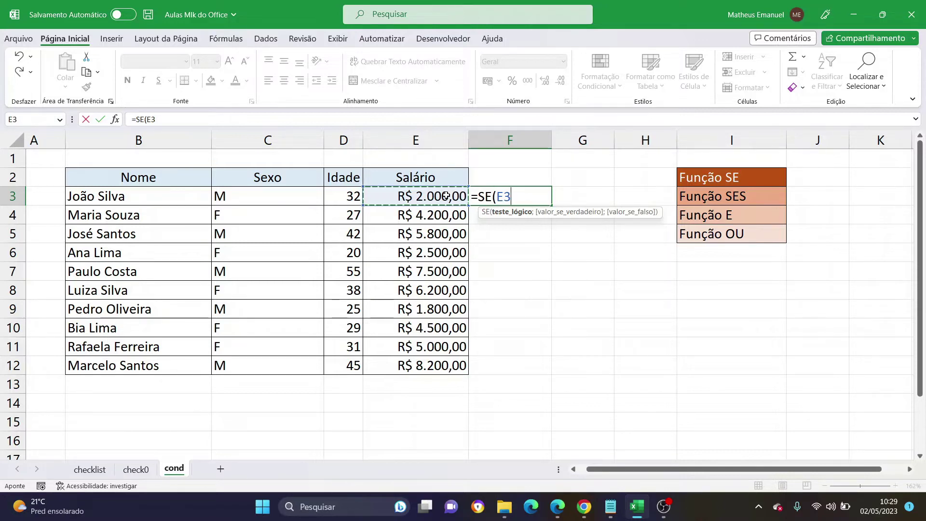
# Complete F3 as =SE(E3>5000;'Acima';'Abaixo') and commit it
pyautogui.write('>')
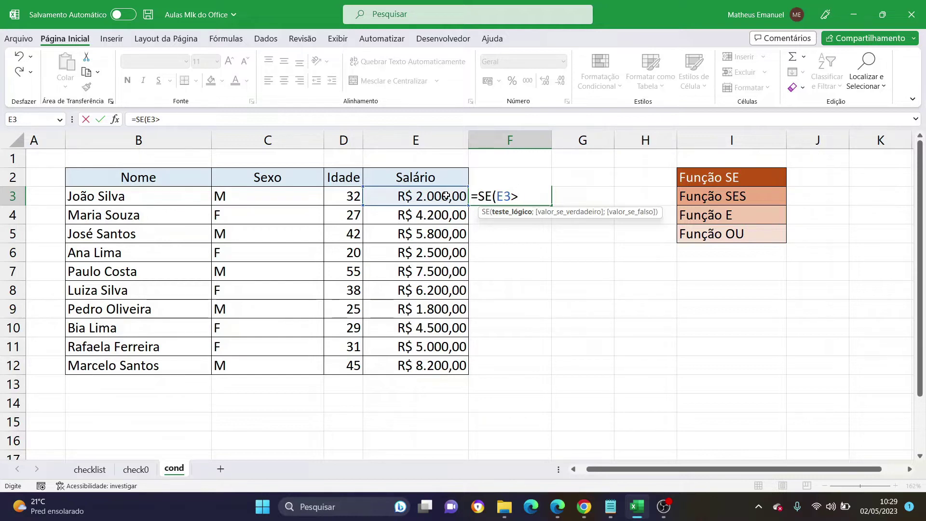
pyautogui.write('5000')
pyautogui.write(';')
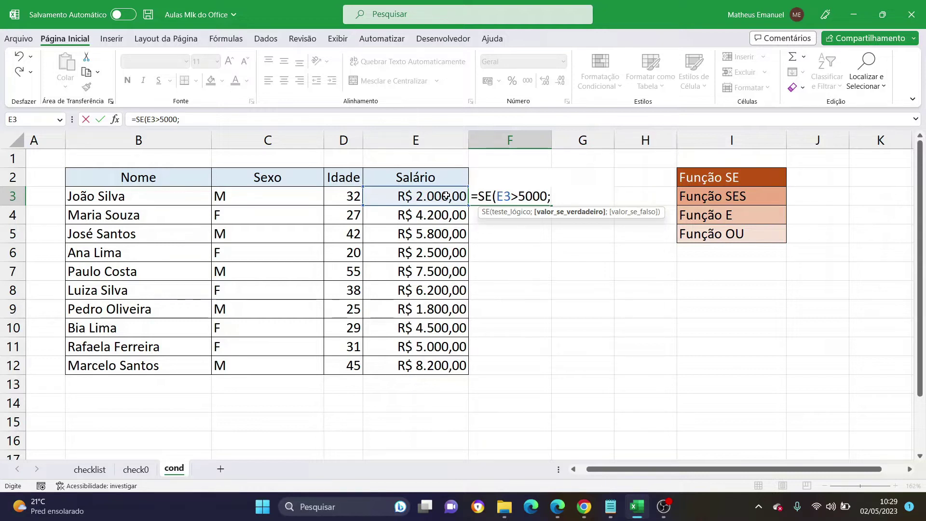
pyautogui.write('"')
pyautogui.write('Acima"')
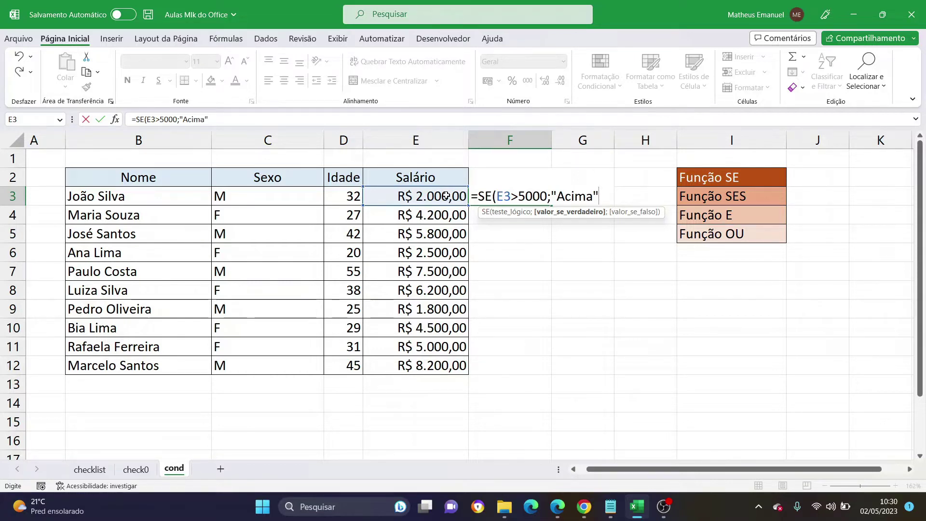
pyautogui.write(';')
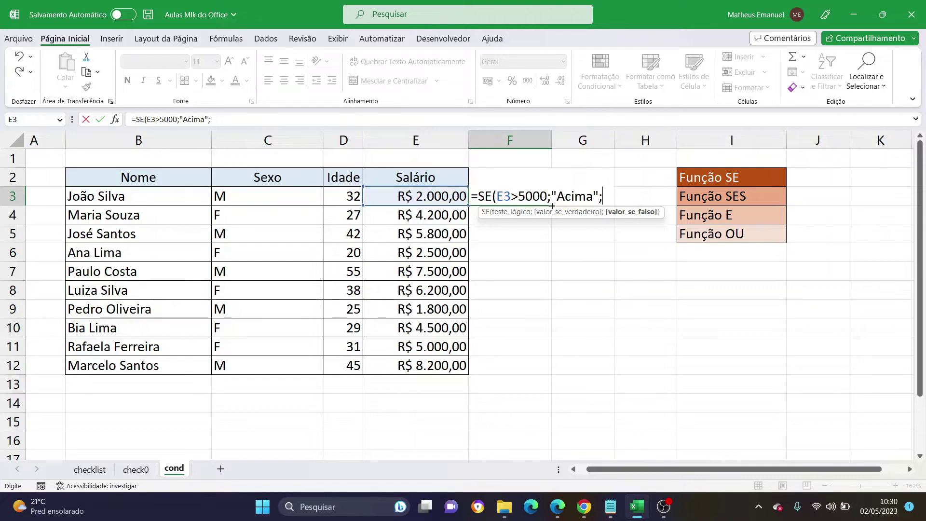
pyautogui.write('"Abaixo"')
pyautogui.press('Return')
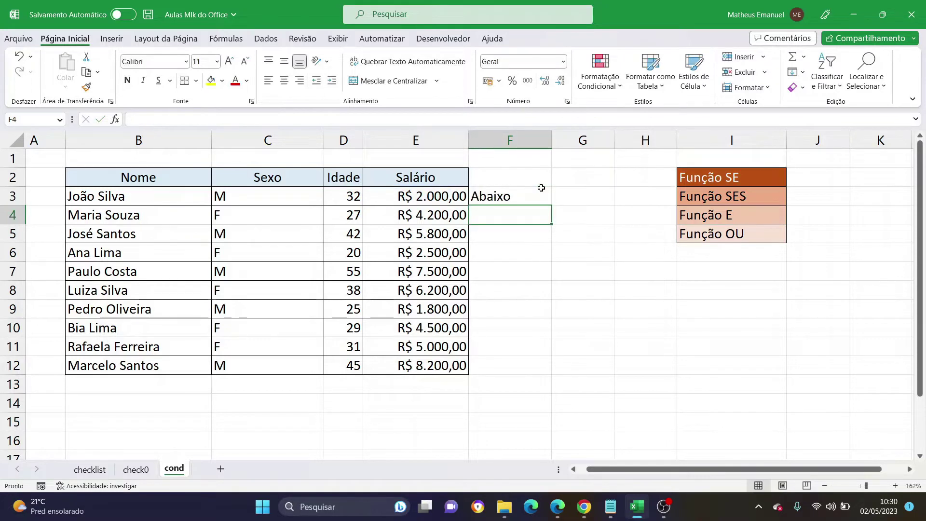
# Fill the SE formula down to F12 and highlight the Acima results with their salaries
pyautogui.press('Up')
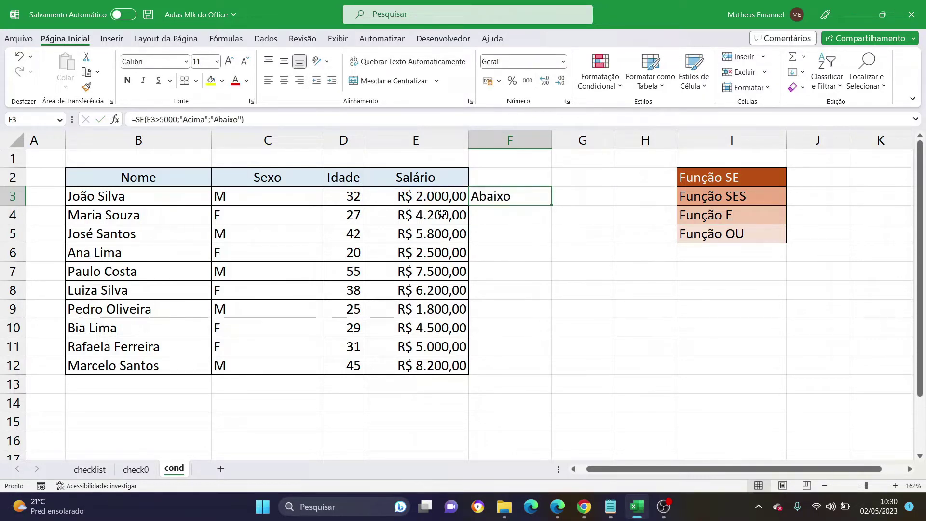
pyautogui.moveTo(550, 206); pyautogui.dragTo(550, 369)
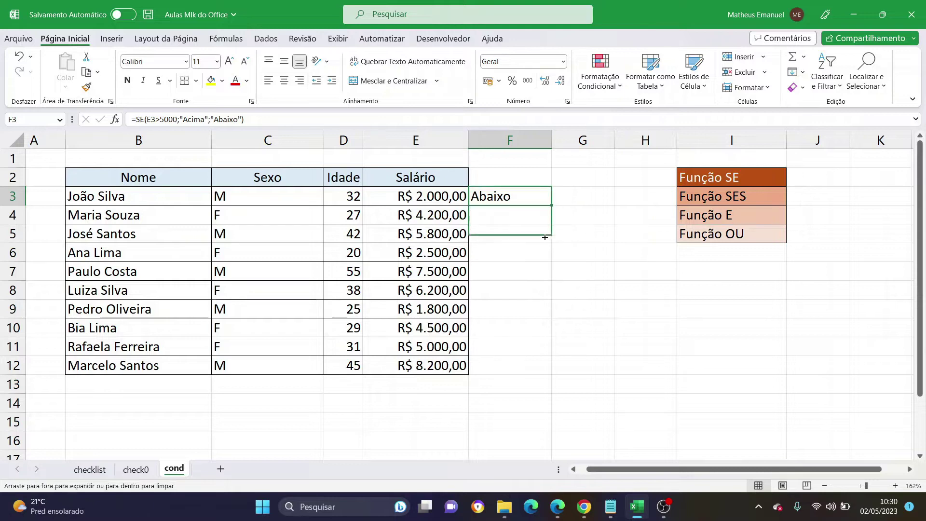
pyautogui.click(495, 272)
pyautogui.click(504, 235)
pyautogui.keyDown('ctrl'); pyautogui.click(494, 274); pyautogui.keyUp('ctrl')
pyautogui.keyDown('ctrl'); pyautogui.click(492, 291); pyautogui.keyUp('ctrl')
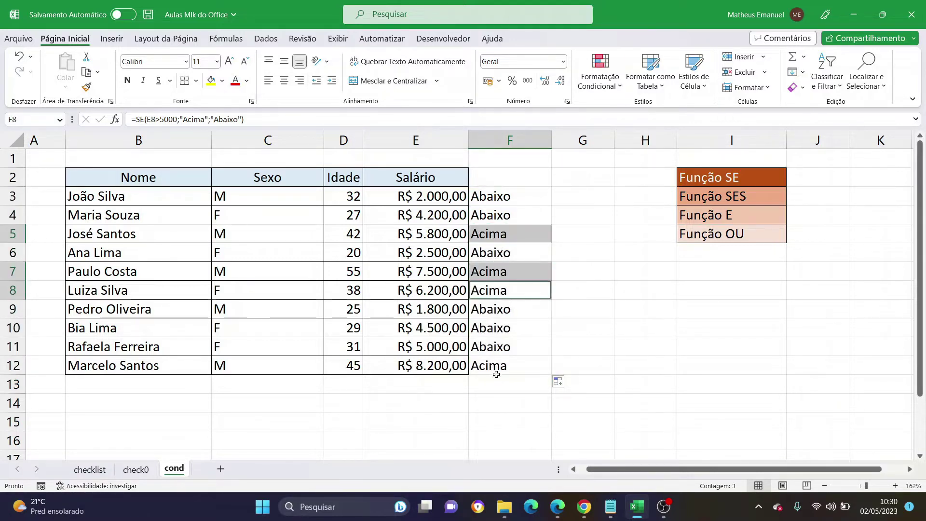
pyautogui.keyDown('ctrl'); pyautogui.click(497, 368); pyautogui.keyUp('ctrl')
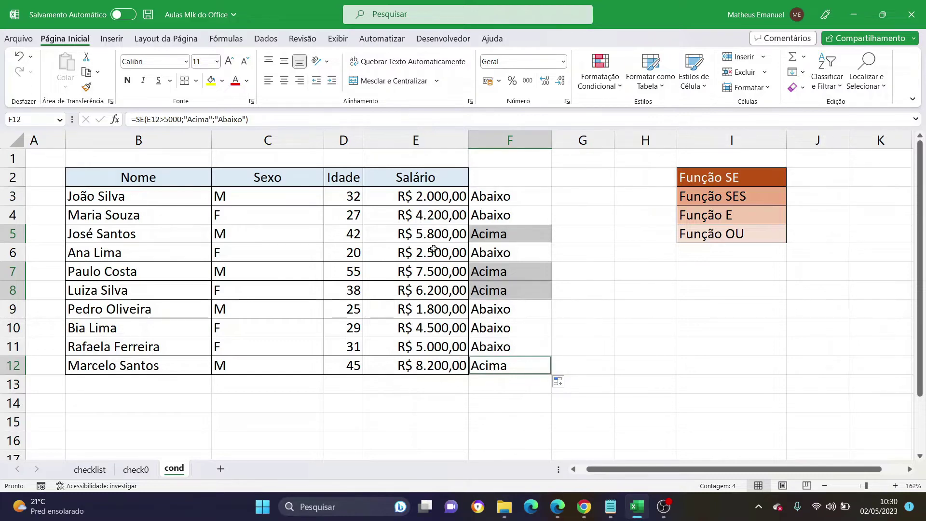
pyautogui.keyDown('ctrl'); pyautogui.click(449, 235); pyautogui.keyUp('ctrl')
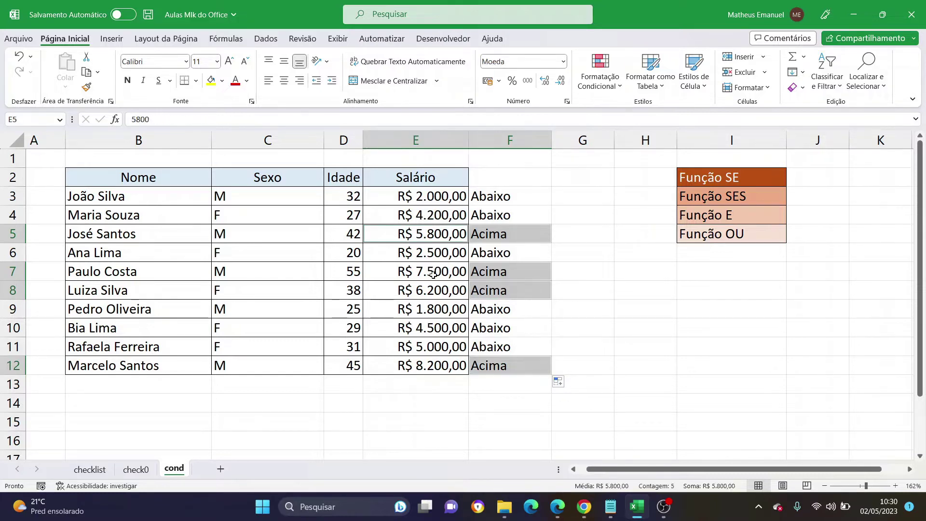
pyautogui.keyDown('ctrl'); pyautogui.click(432, 273); pyautogui.keyUp('ctrl')
pyautogui.keyDown('ctrl'); pyautogui.click(428, 294); pyautogui.keyUp('ctrl')
pyautogui.keyDown('ctrl'); pyautogui.click(430, 366); pyautogui.keyUp('ctrl')
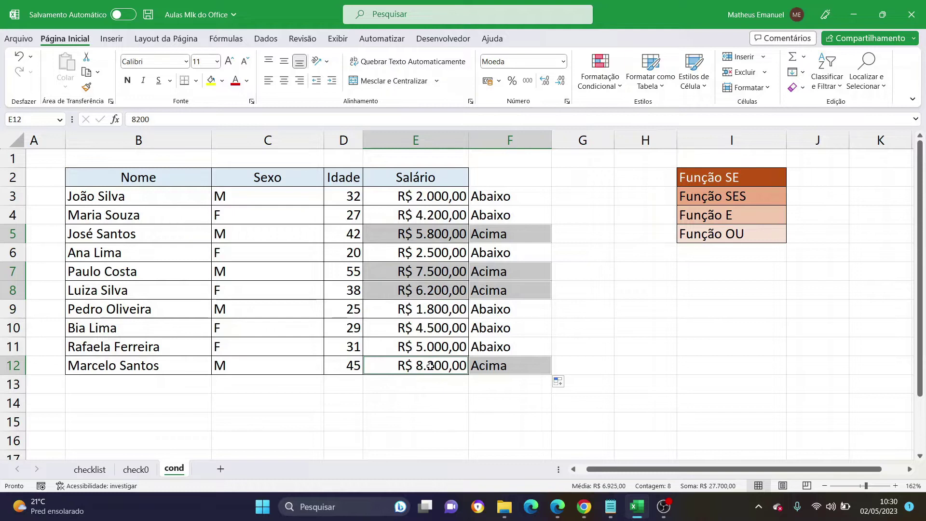
pyautogui.click(545, 245)
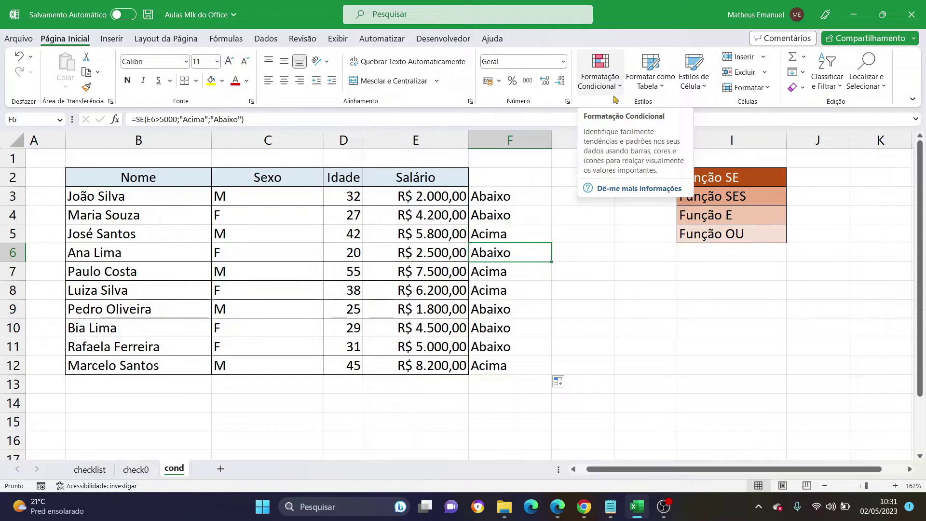
# Clear the results in F3:F12 and start a new =SES formula in F3
pyautogui.click(636, 308)
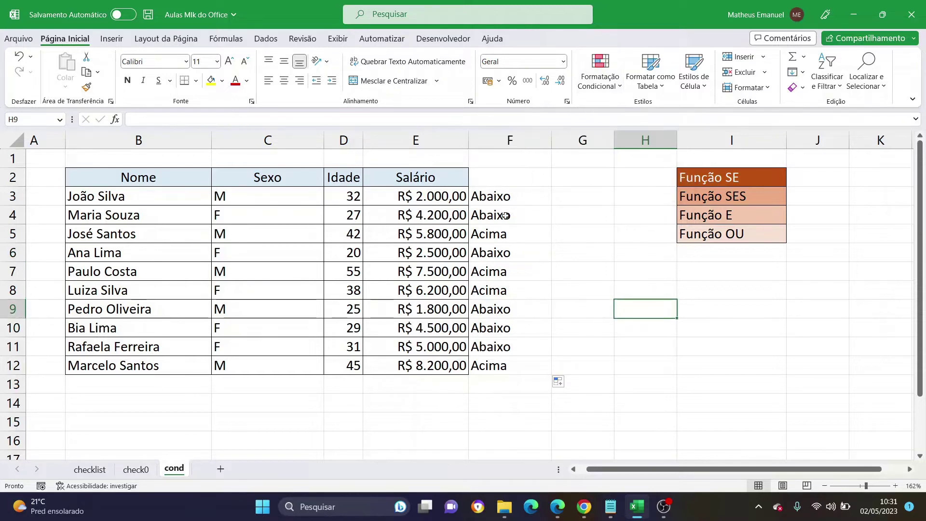
pyautogui.moveTo(505, 204); pyautogui.dragTo(506, 235)
pyautogui.moveTo(508, 276); pyautogui.dragTo(497, 364)
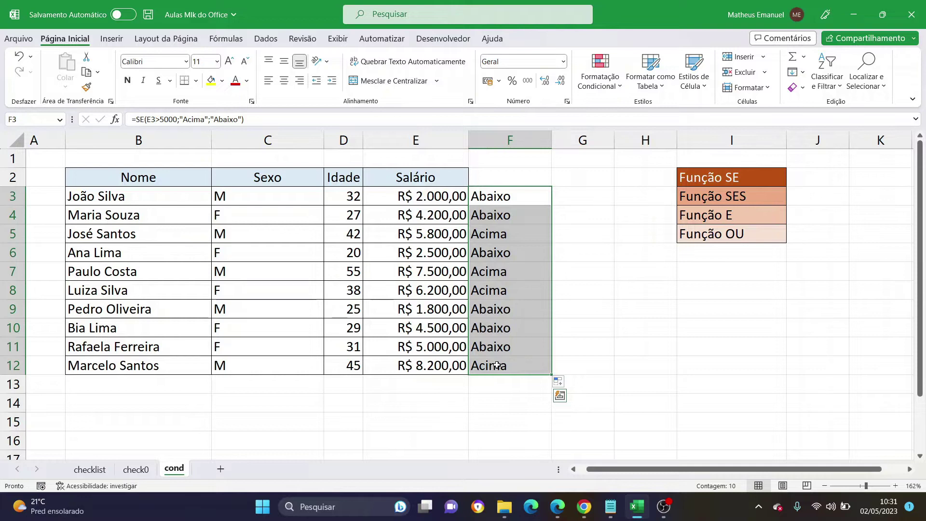
pyautogui.press('Delete')
pyautogui.moveTo(497, 365); pyautogui.dragTo(521, 198)
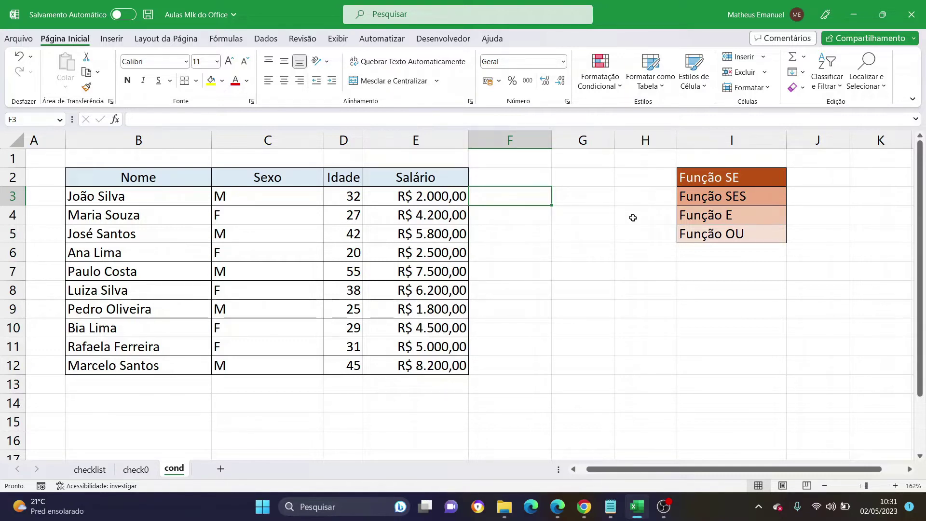
pyautogui.write('=ses')
# Accept SES from the autocomplete so F3 reads =SES(
pyautogui.press('Tab')
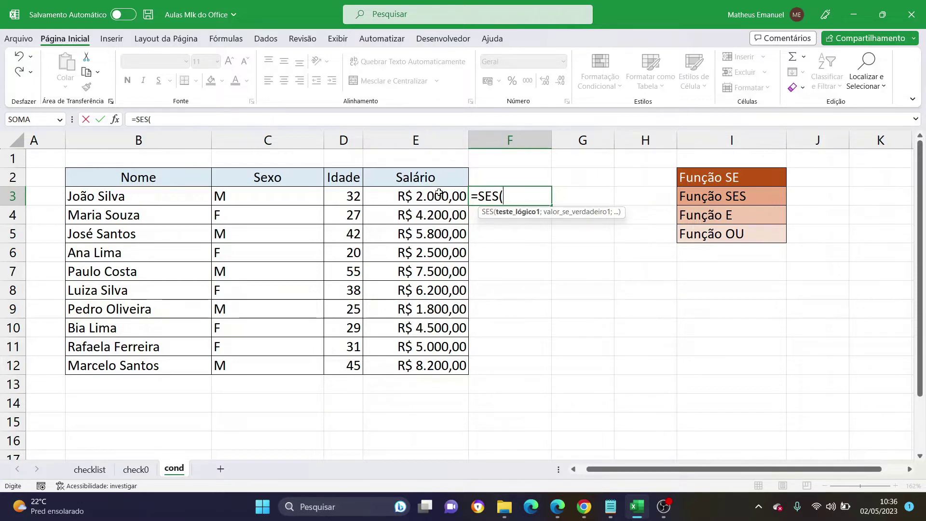
# Enter the condition E3<=2000;'Abaixo' and reference E3 for the second test
pyautogui.click(424, 197)
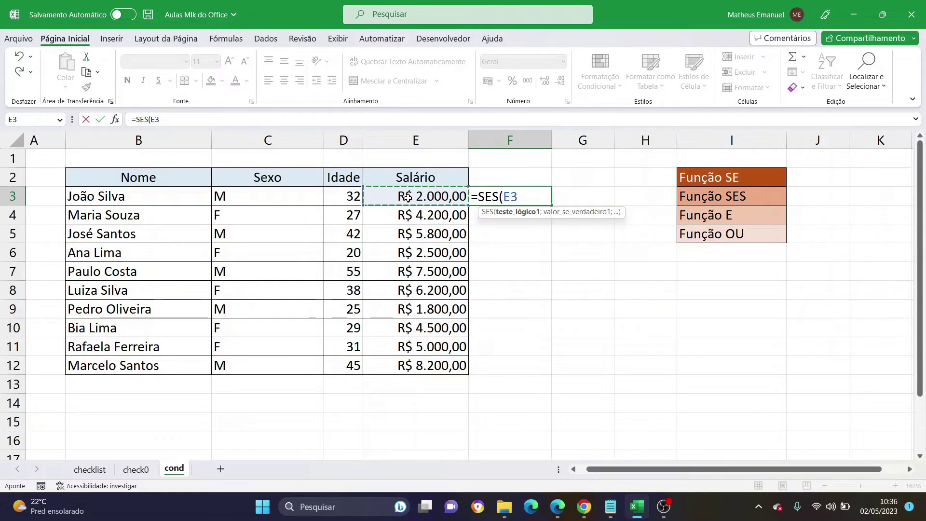
pyautogui.write('<')
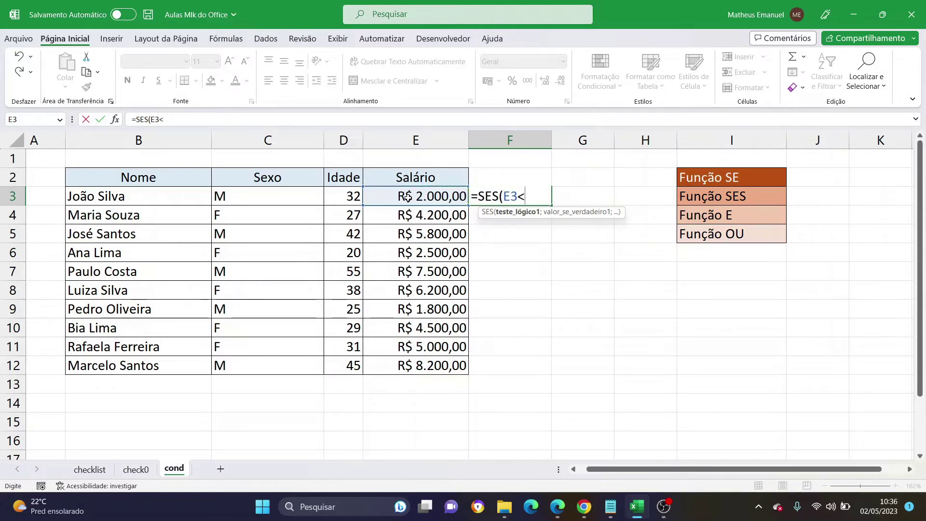
pyautogui.write('=')
pyautogui.write('2000;')
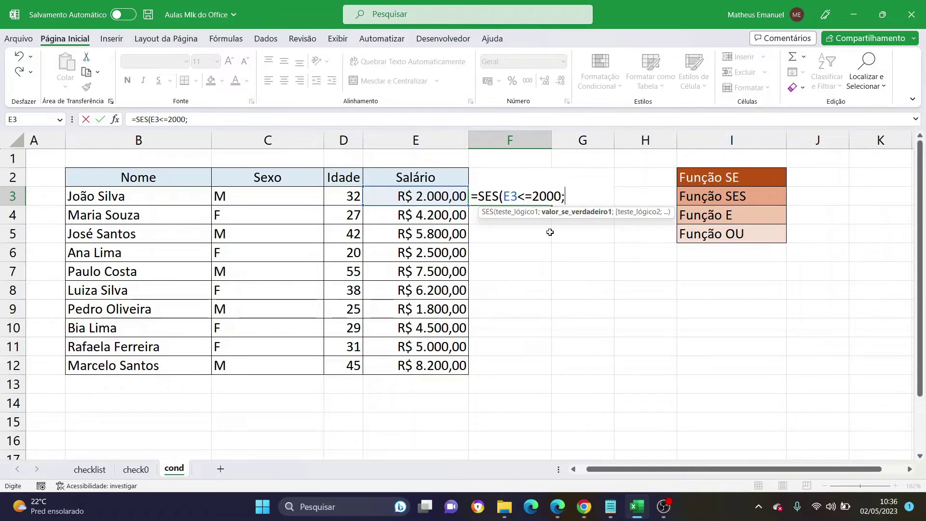
pyautogui.write('"Abaixo"')
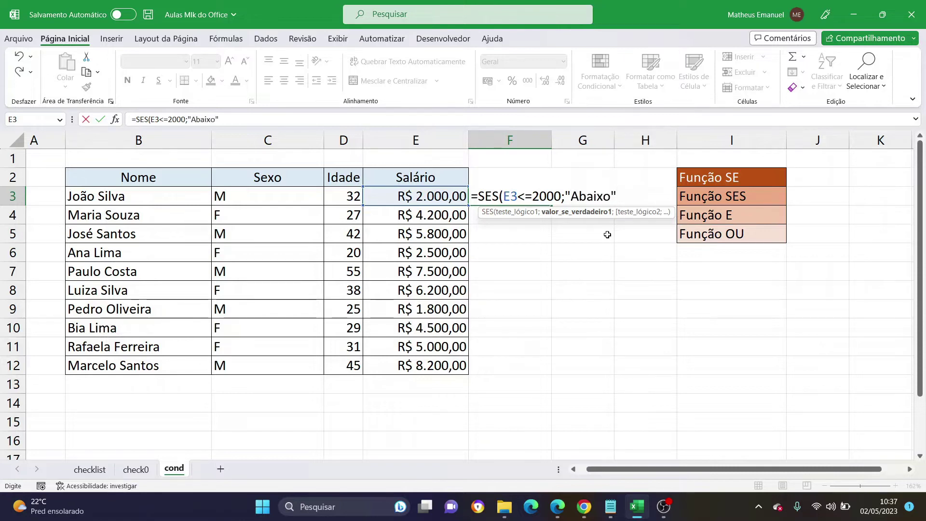
pyautogui.write(';')
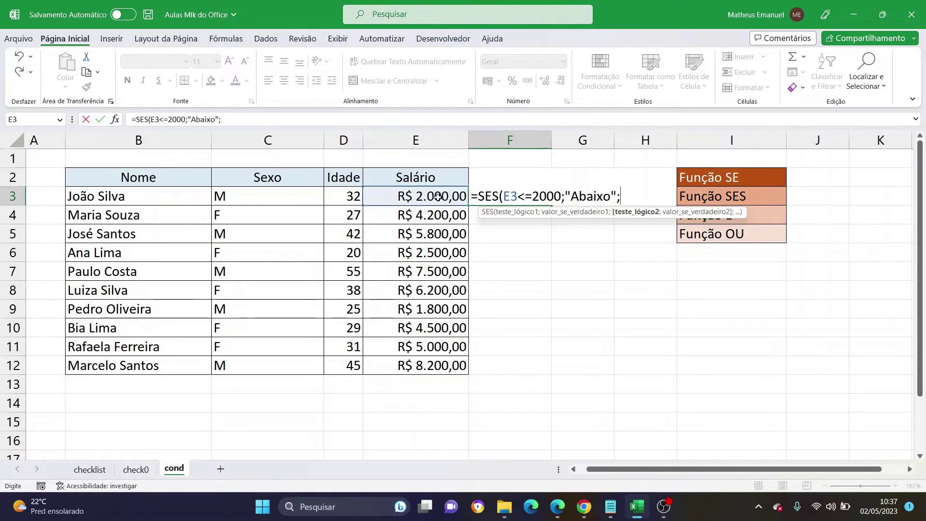
pyautogui.click(436, 195)
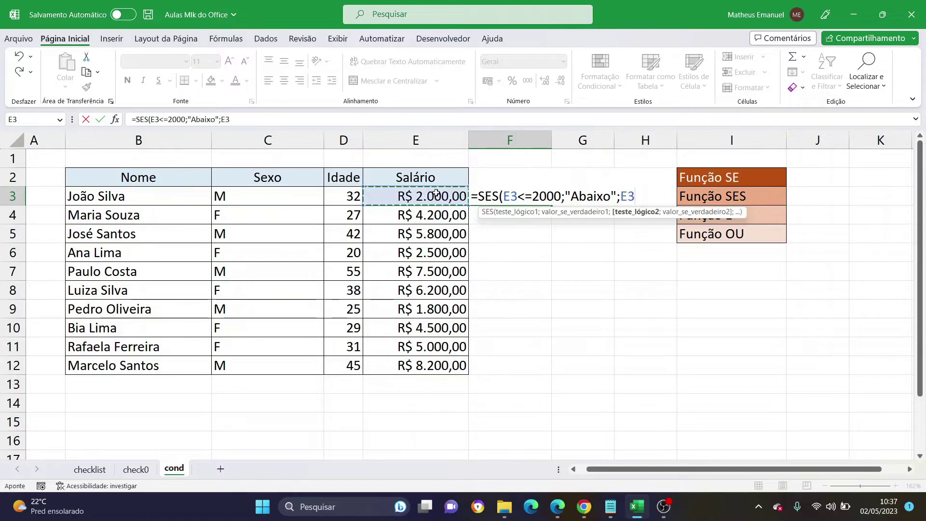
# Add E3=2500 'Na média' and E3>2500 'Acima' to the SES, then fill down to F12
pyautogui.write('=2500')
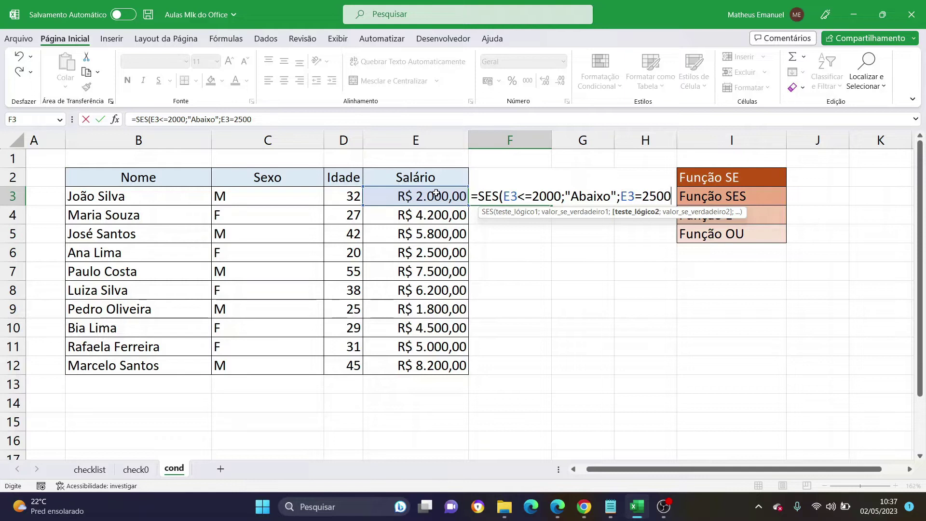
pyautogui.write(';"Na média";')
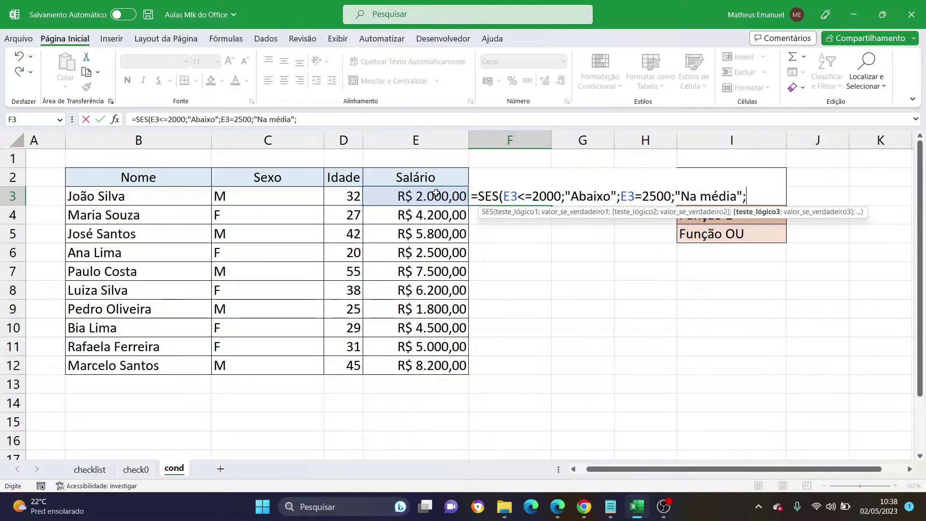
pyautogui.click(439, 196)
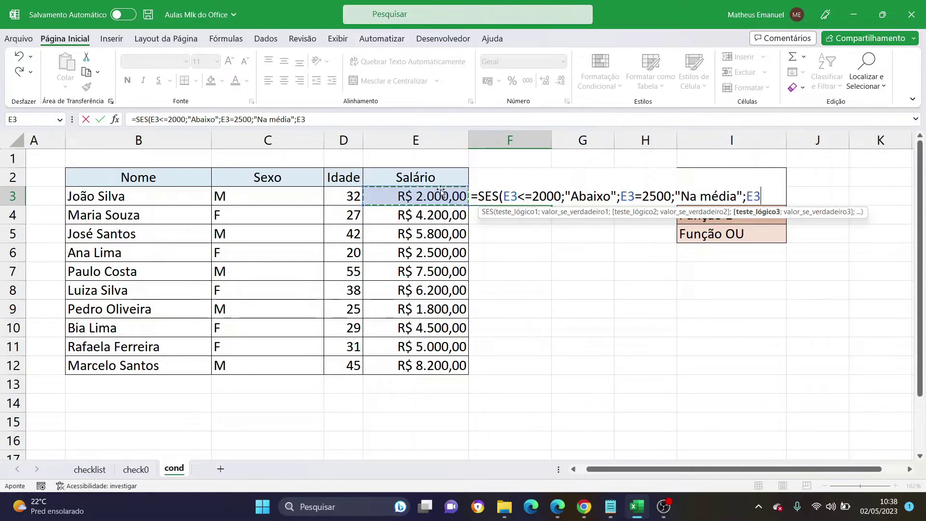
pyautogui.write('>')
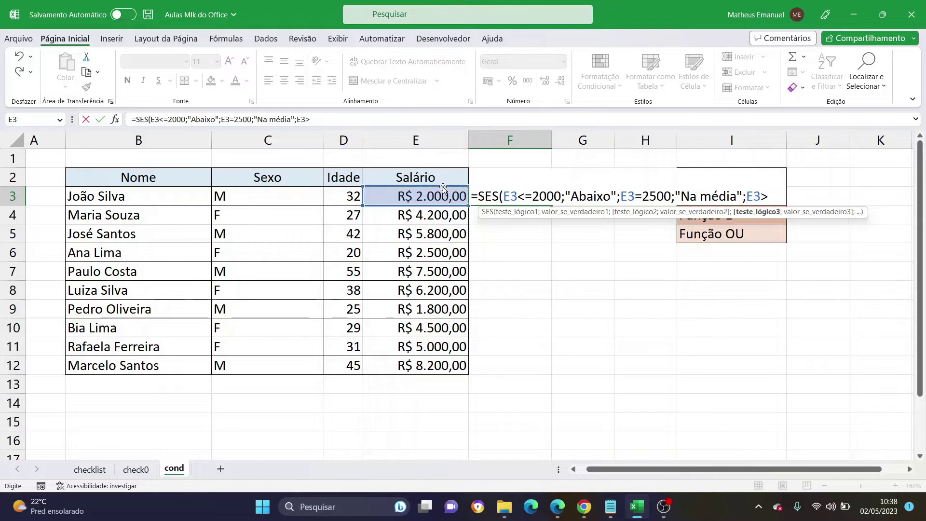
pyautogui.write('2500;')
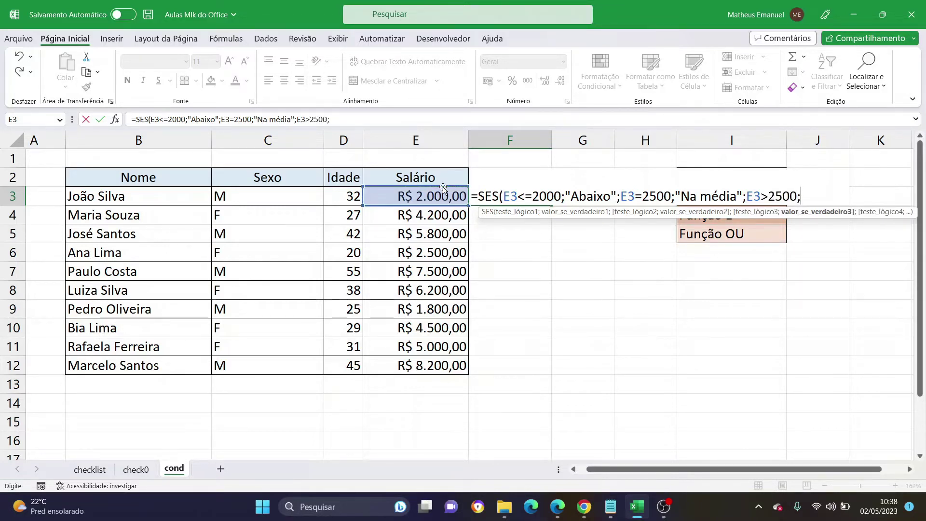
pyautogui.write('"Acima"')
pyautogui.hotkey('ctrl', 'Return')
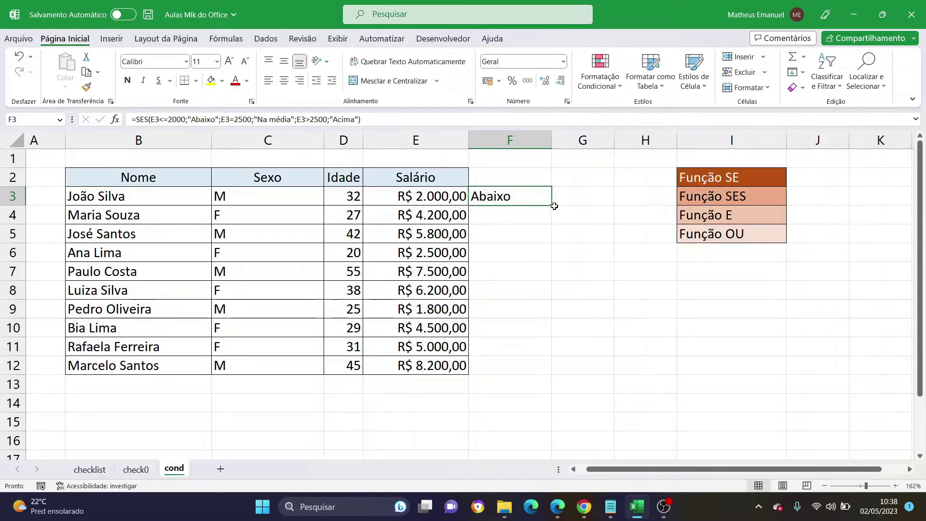
pyautogui.moveTo(554, 206); pyautogui.dragTo(555, 375)
pyautogui.click(511, 309)
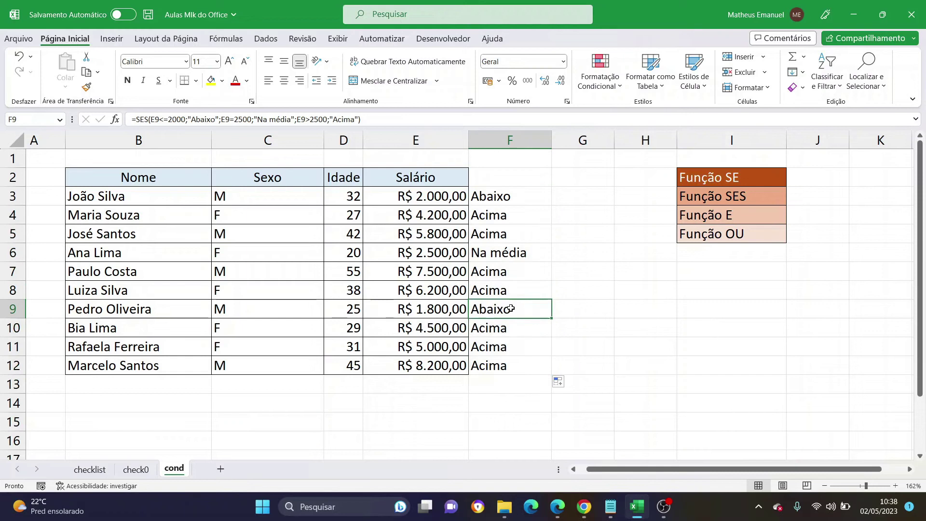
# Highlight the Na média and other example rows and inspect F8's copied formula
pyautogui.moveTo(124, 255); pyautogui.dragTo(534, 250)
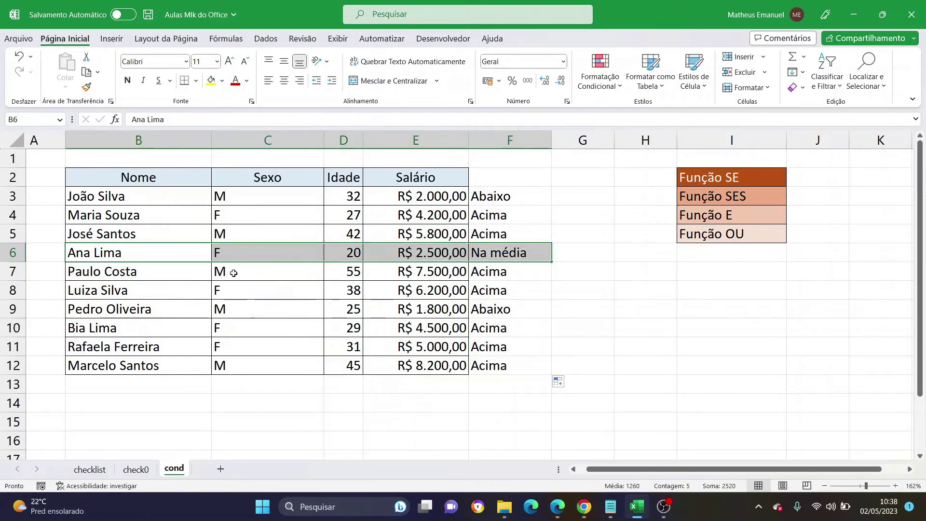
pyautogui.moveTo(141, 272); pyautogui.dragTo(483, 309)
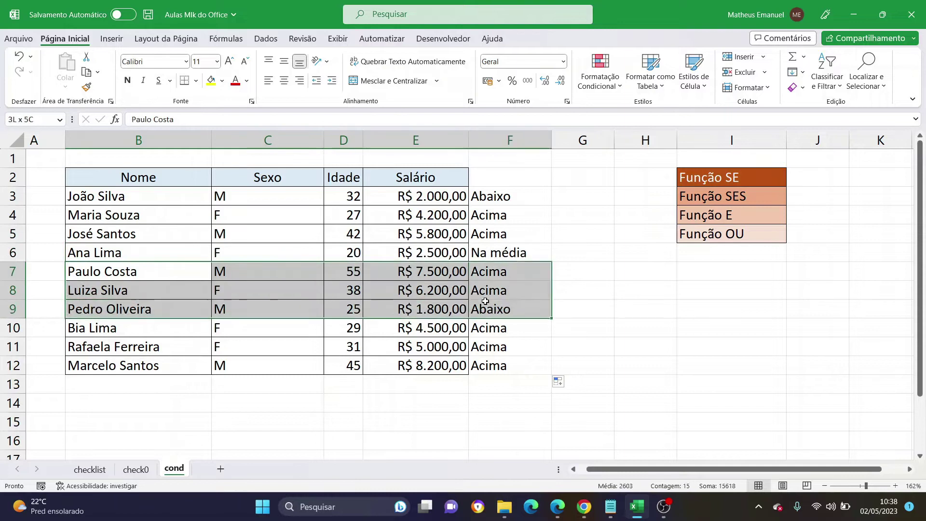
pyautogui.click(504, 296)
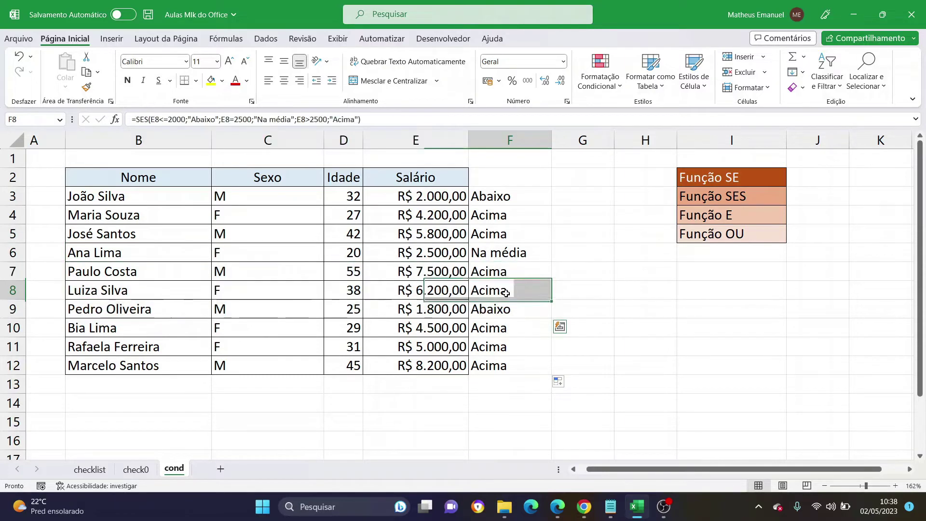
# Enter new salaries: 2500 in E12, 5400 in E6 and 1500 in E7
pyautogui.click(427, 369)
pyautogui.write('2500')
pyautogui.press('Return')
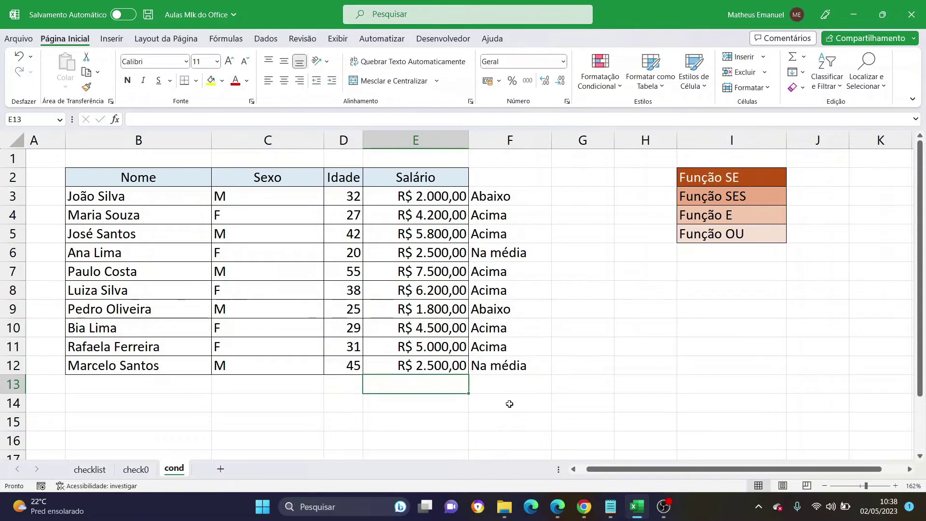
pyautogui.moveTo(519, 202)
pyautogui.mouseDown()
pyautogui.moveTo(517, 341)
pyautogui.moveTo(522, 362)
pyautogui.moveTo(550, 378)
pyautogui.mouseUp()
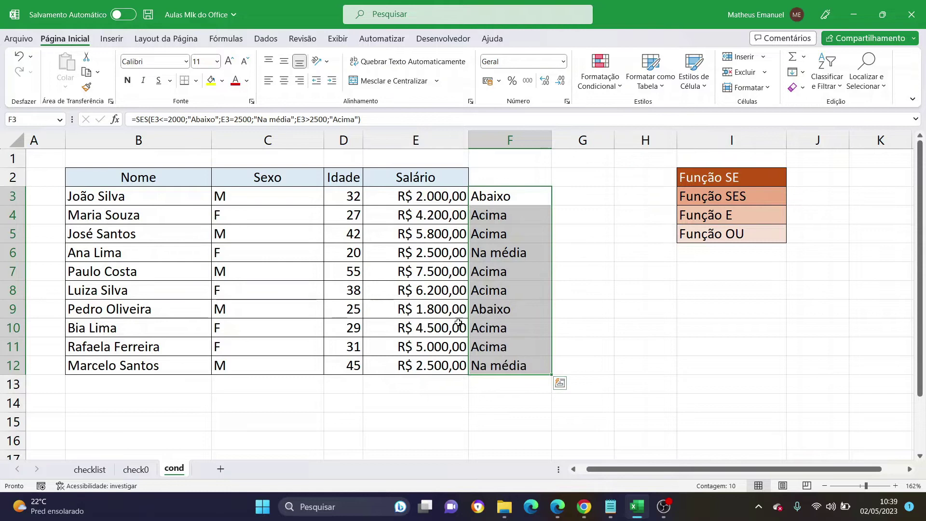
pyautogui.click(415, 328)
pyautogui.click(430, 252)
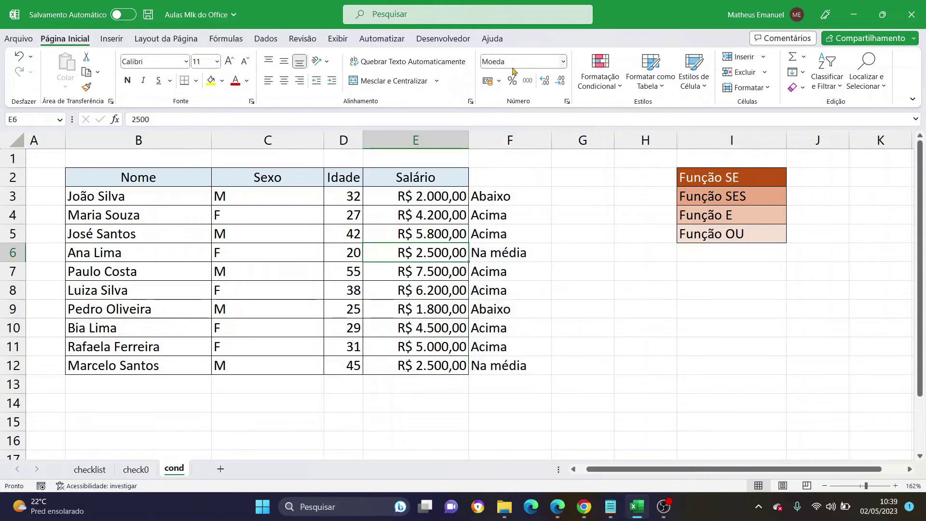
pyautogui.write('5400')
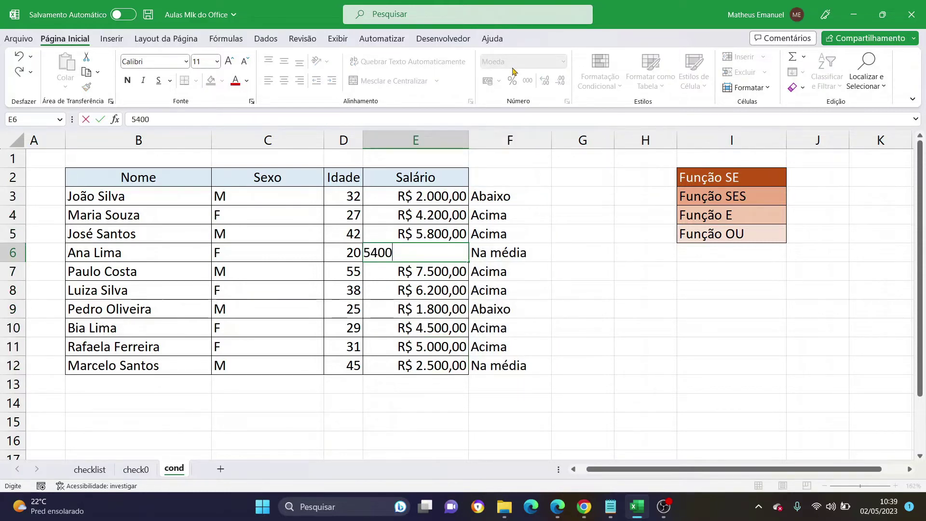
pyautogui.press('Return')
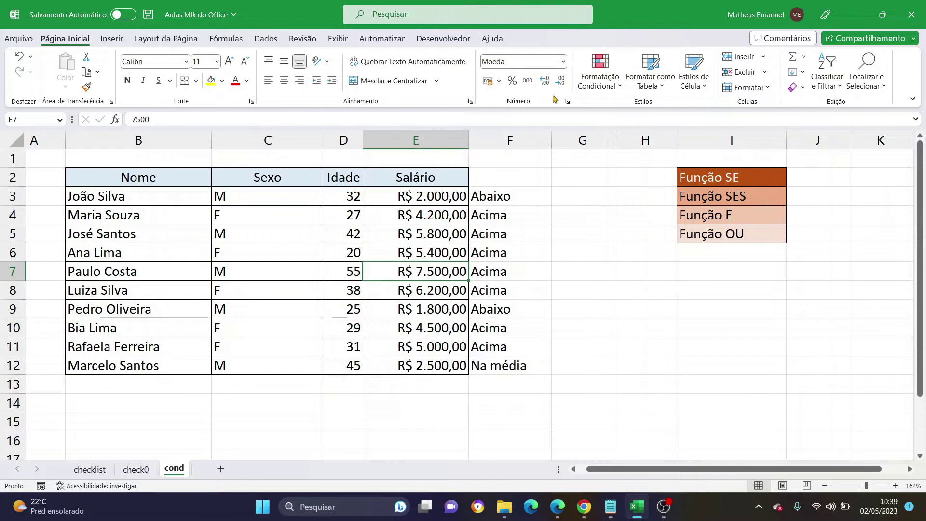
pyautogui.write('1500')
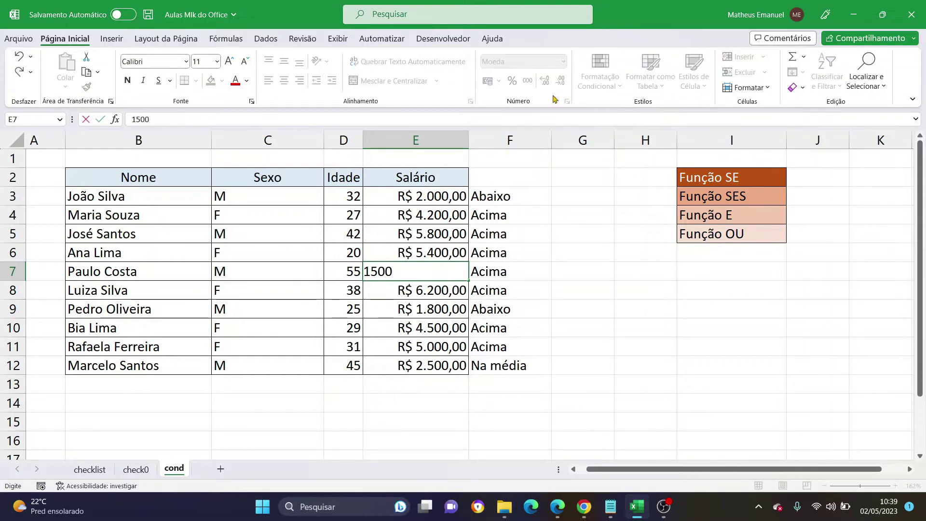
pyautogui.press('Return')
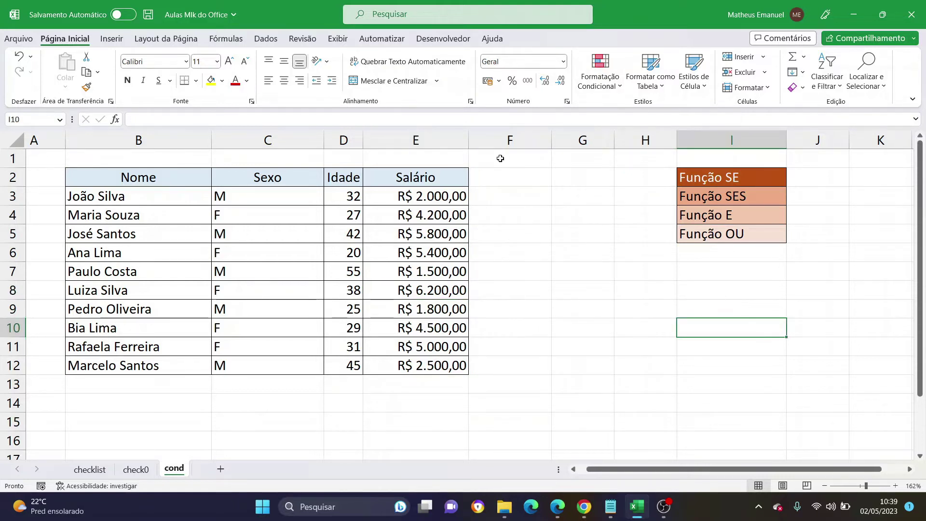
pyautogui.click(506, 193)
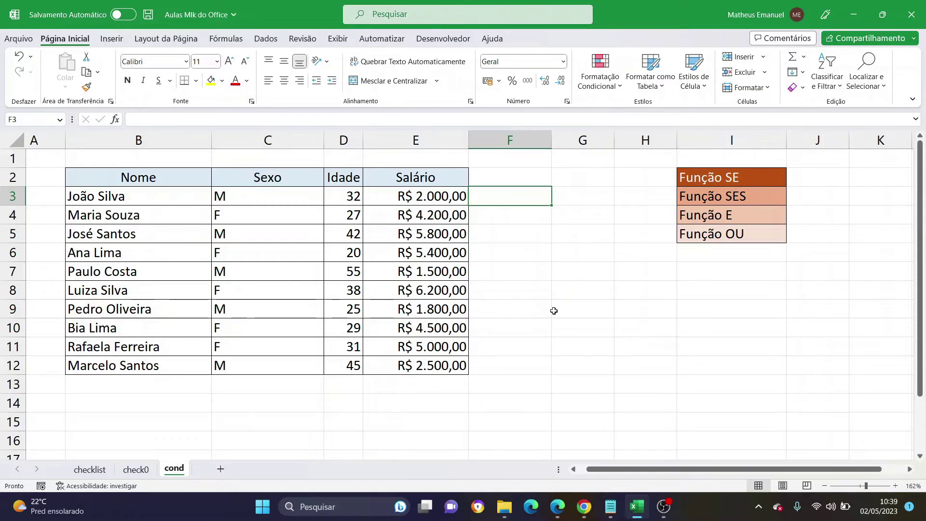
# Highlight the Função SE and SES labels and return to the emptied column F
pyautogui.moveTo(709, 178); pyautogui.dragTo(714, 197)
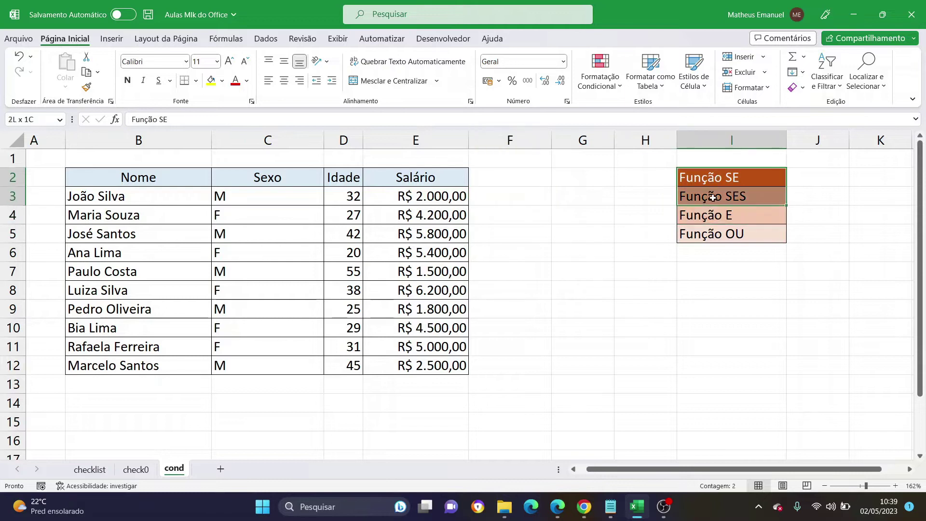
pyautogui.click(521, 346)
pyautogui.click(519, 212)
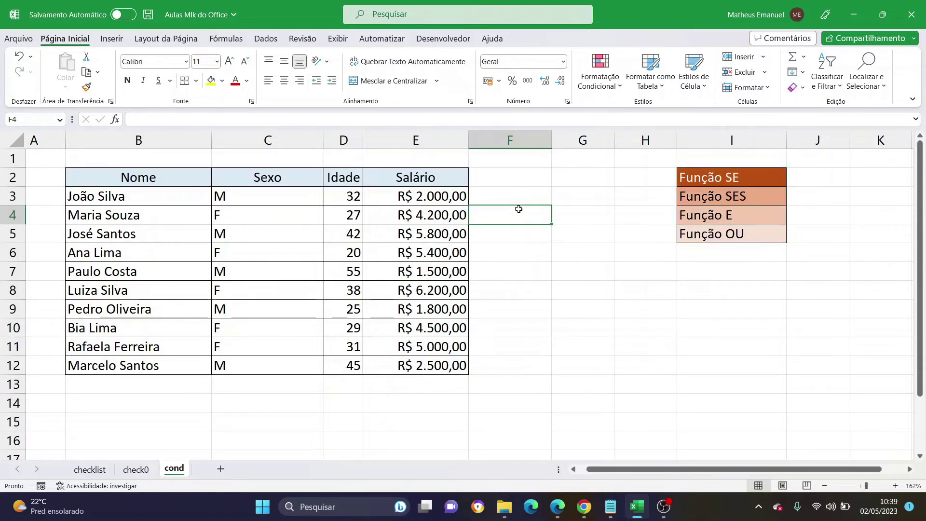
pyautogui.click(516, 199)
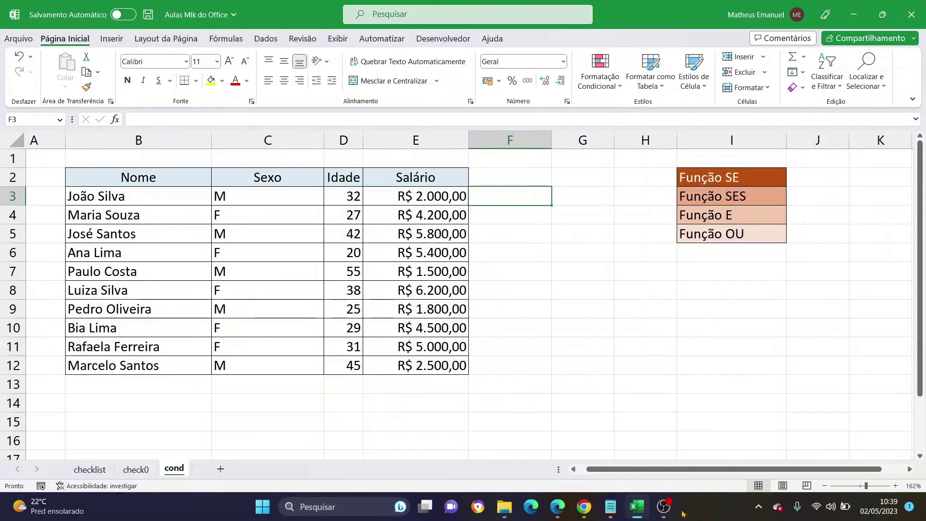
# Drag the Função OU label onto Função E, then cancel the replace prompt to keep it
pyautogui.click(693, 218)
pyautogui.click(709, 230)
pyautogui.click(708, 221)
pyautogui.click(708, 237)
pyautogui.click(704, 217)
pyautogui.click(709, 236)
pyautogui.moveTo(708, 242); pyautogui.dragTo(712, 223)
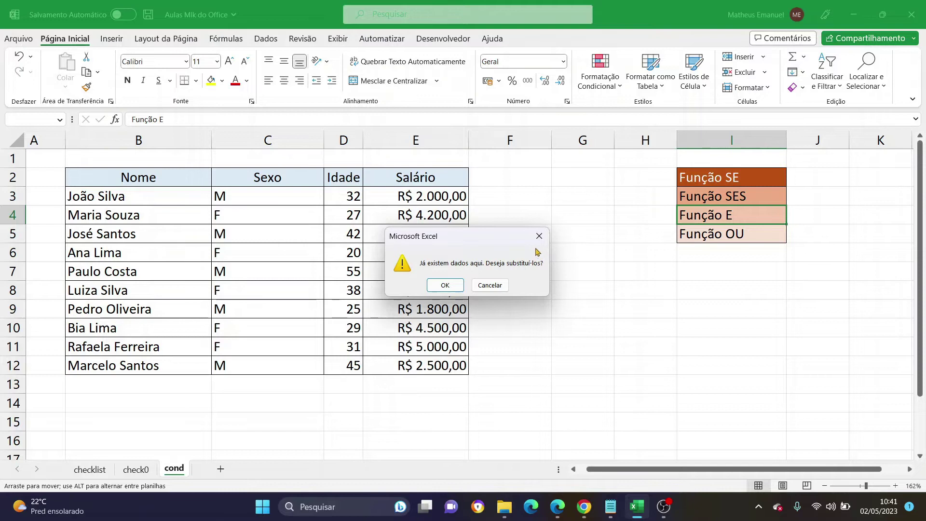
pyautogui.click(489, 286)
pyautogui.click(499, 205)
# Enter =E(C3='M';E3>5000) in F3 and commit it, showing FALSO
pyautogui.write('=')
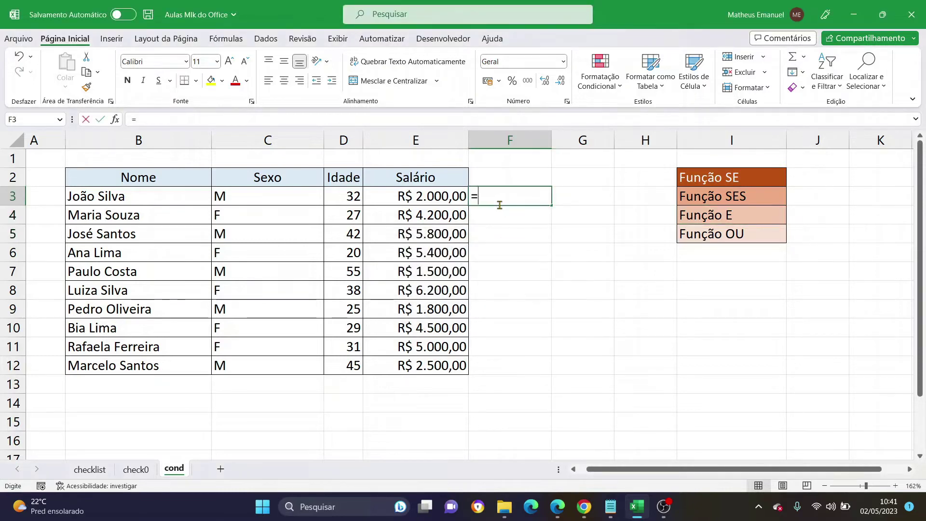
pyautogui.write('e')
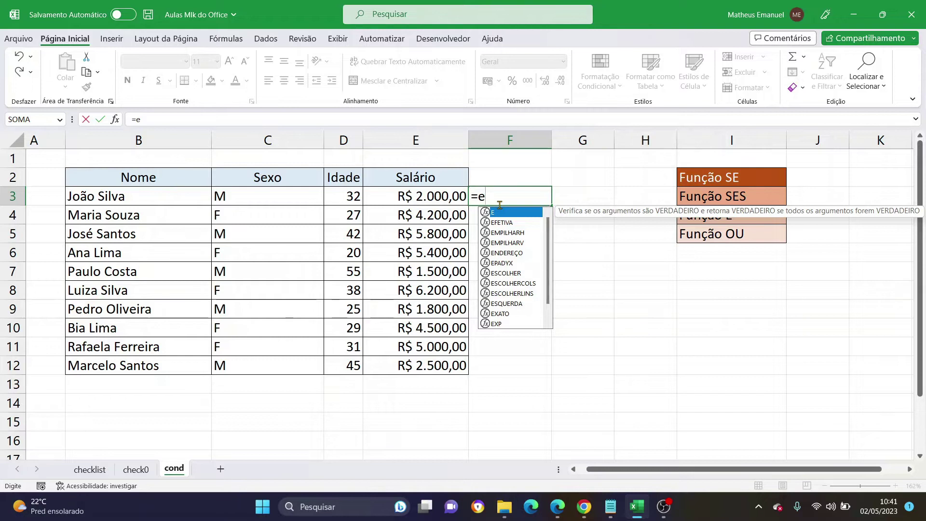
pyautogui.press('Tab')
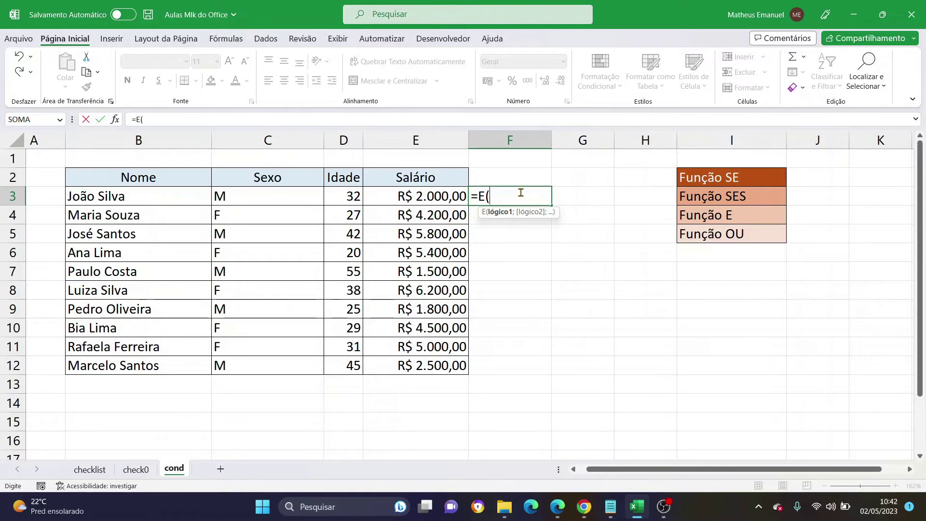
pyautogui.click(282, 197)
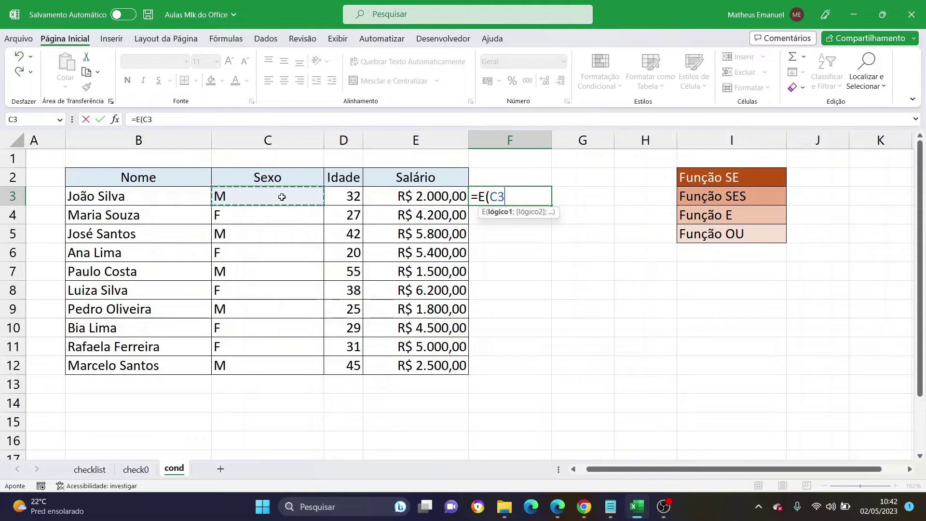
pyautogui.write('="')
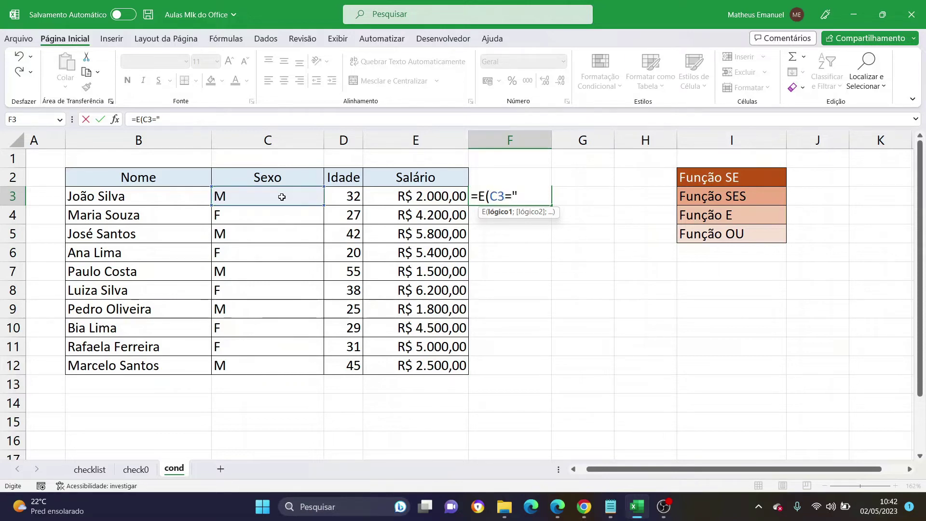
pyautogui.write('M"')
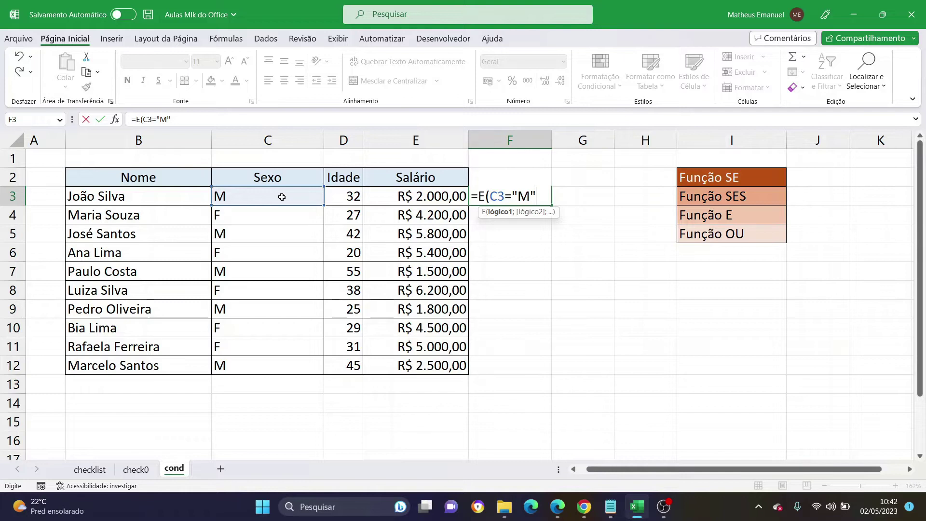
pyautogui.write(';')
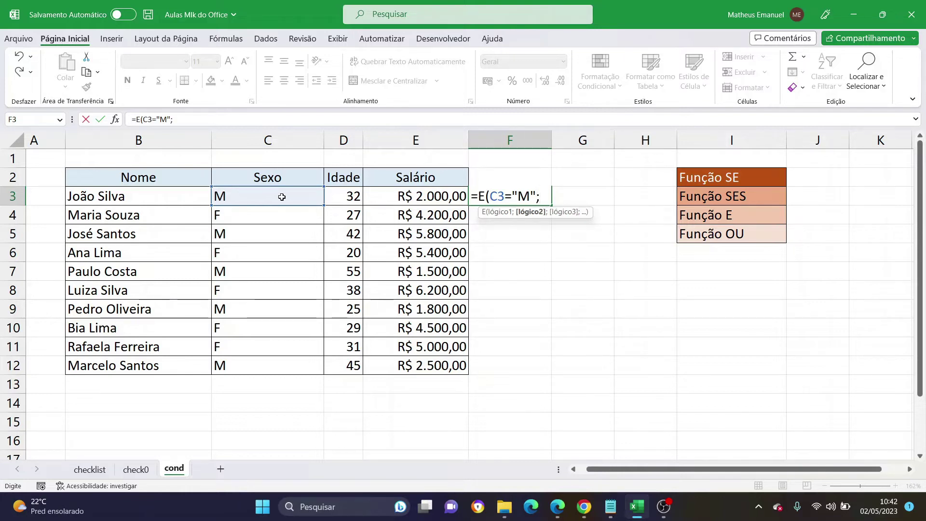
pyautogui.click(436, 197)
pyautogui.write('>5000')
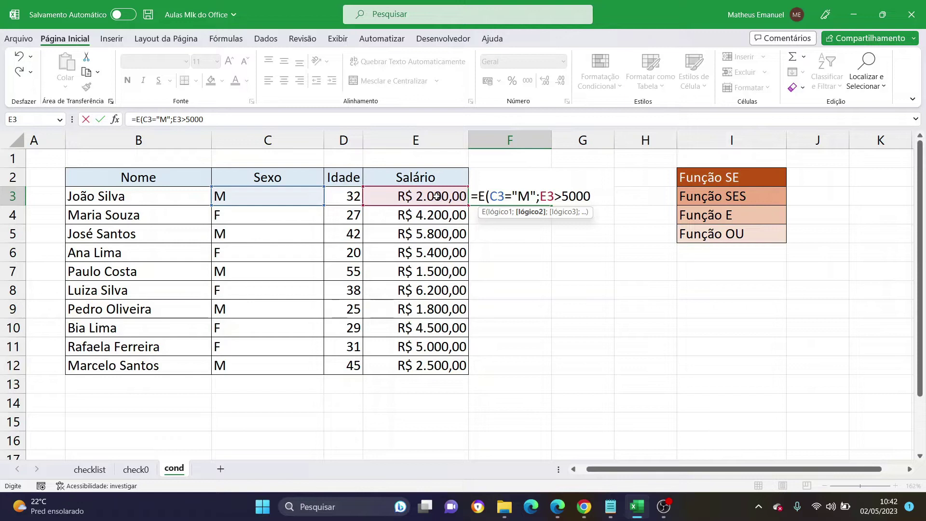
pyautogui.press('Return')
pyautogui.click(497, 201)
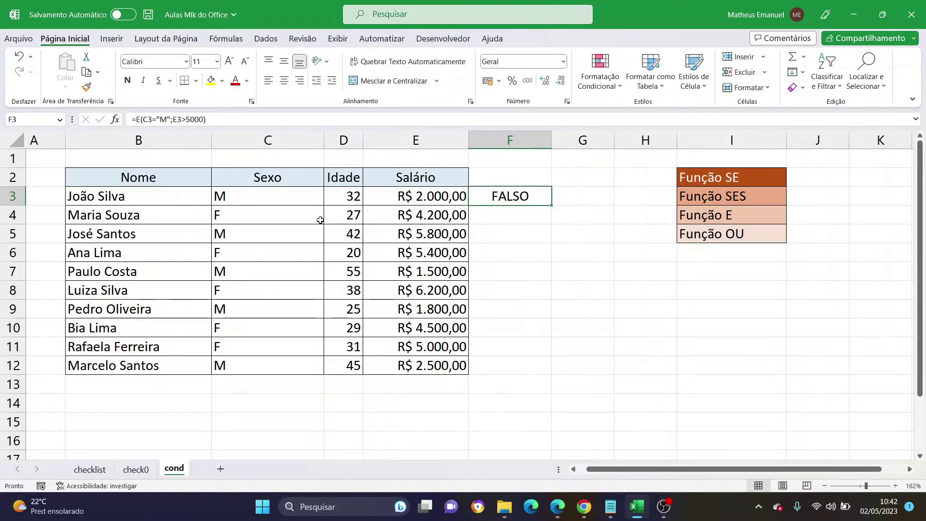
# Review the first row's name, Sexo, salary and the E formula in F3
pyautogui.click(112, 194)
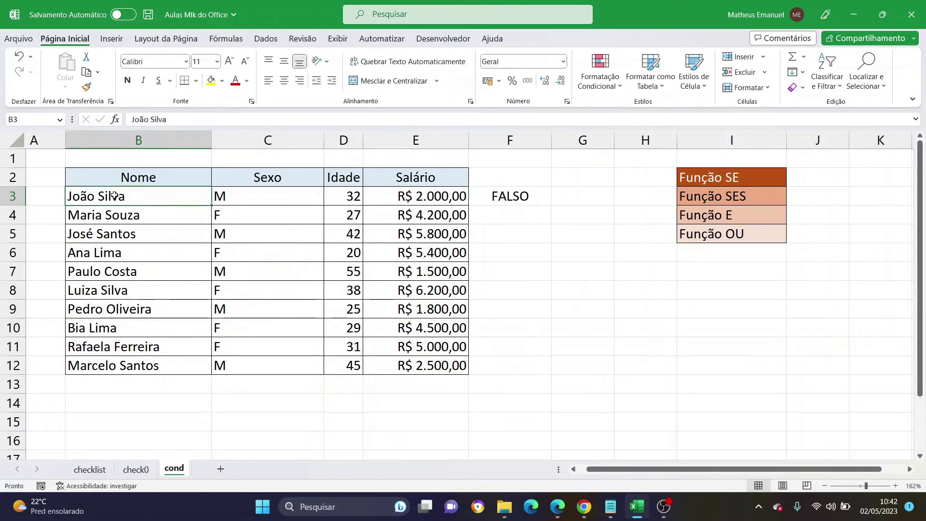
pyautogui.click(253, 196)
pyautogui.click(449, 198)
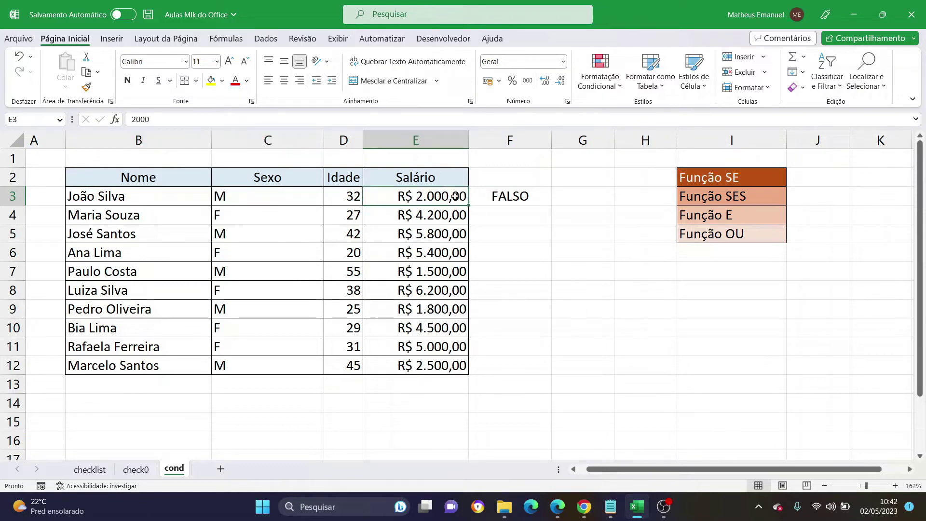
pyautogui.click(490, 196)
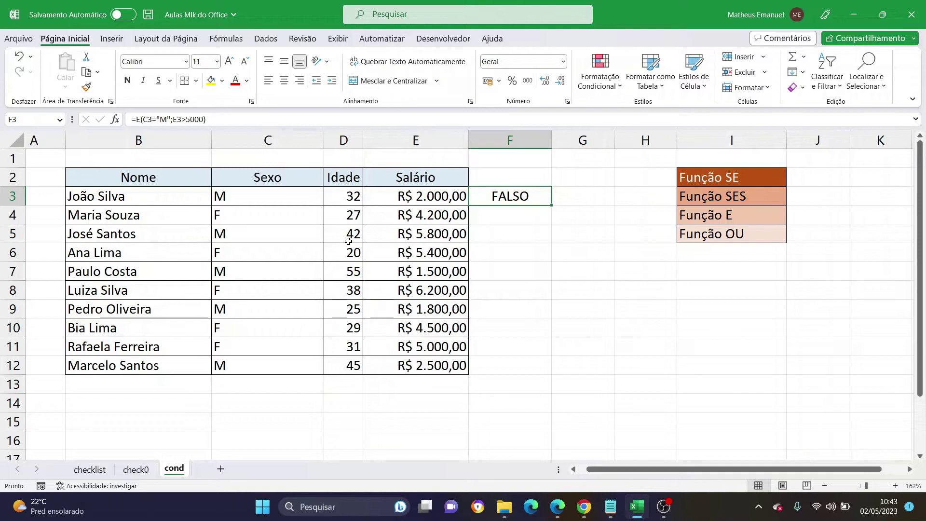
pyautogui.click(275, 196)
pyautogui.click(414, 198)
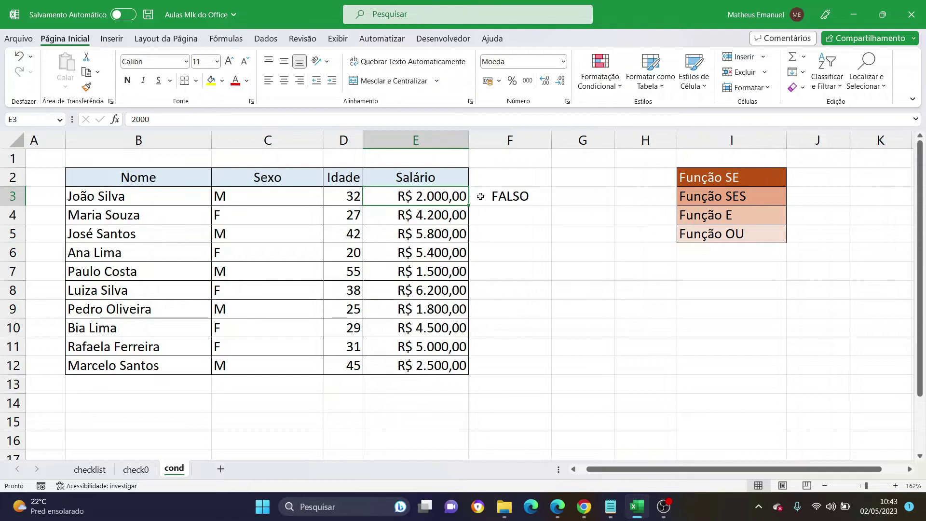
pyautogui.click(511, 196)
# Test E3 with 5210 so F3 shows VERDADEIRO, then restore the salary to 2000
pyautogui.click(455, 201)
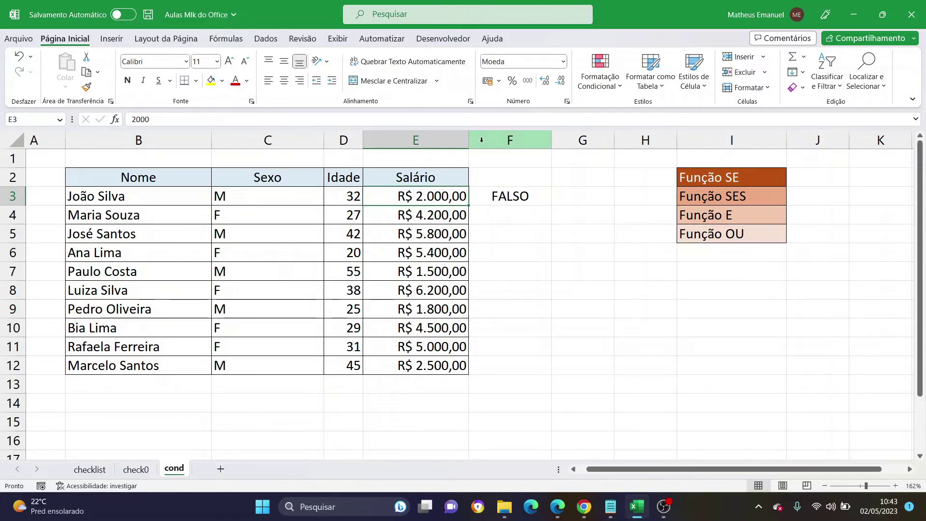
pyautogui.write('52100')
pyautogui.press('BackSpace')
pyautogui.press('Return')
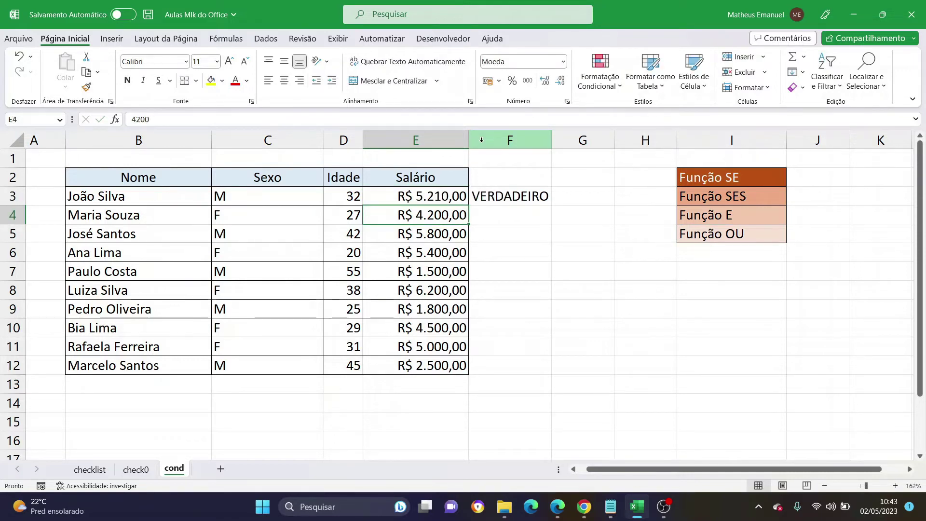
pyautogui.click(488, 199)
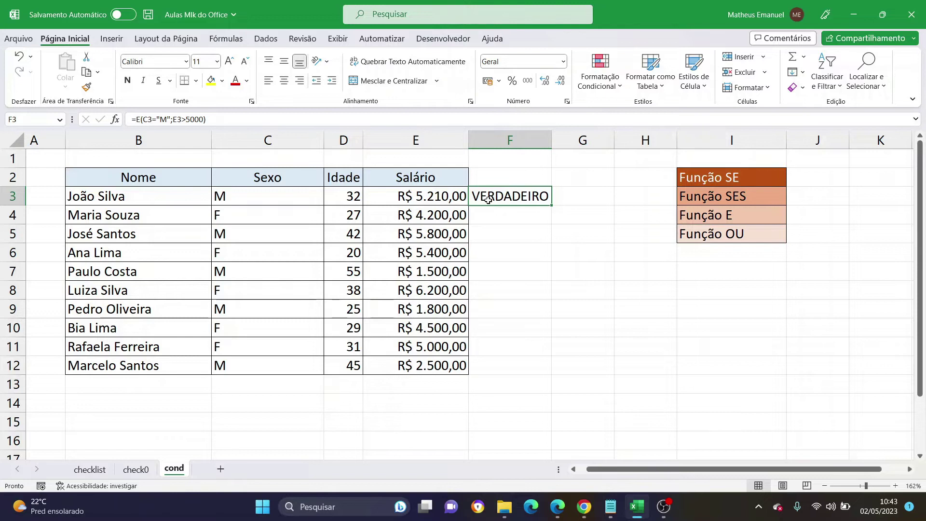
pyautogui.click(436, 196)
pyautogui.write('2000')
pyautogui.hotkey('ctrl', 'Return')
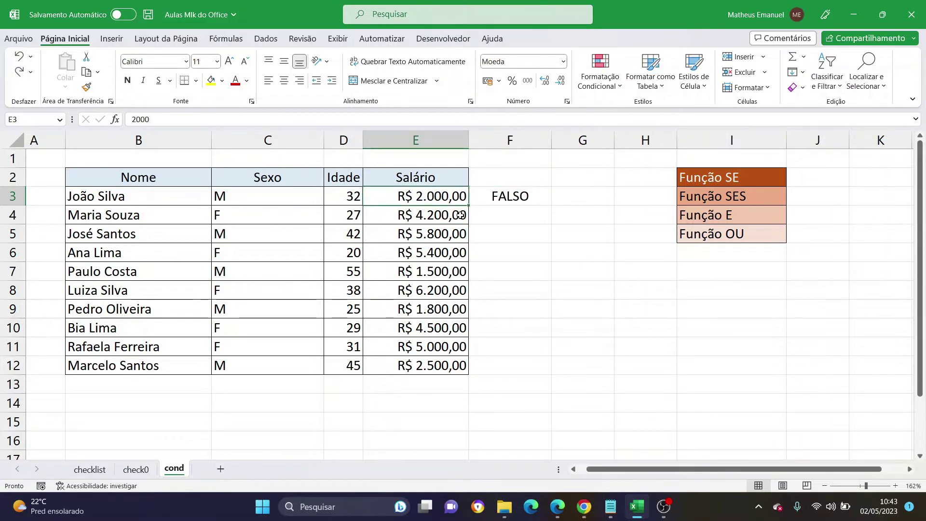
# Fill the E formula down to F12 and check the VERDADEIRO row's Sexo and salary
pyautogui.click(514, 212)
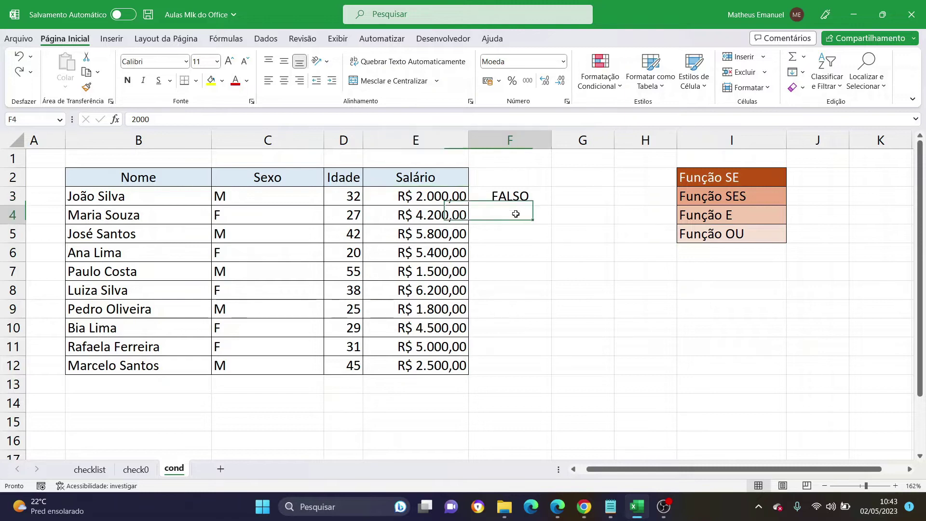
pyautogui.click(522, 196)
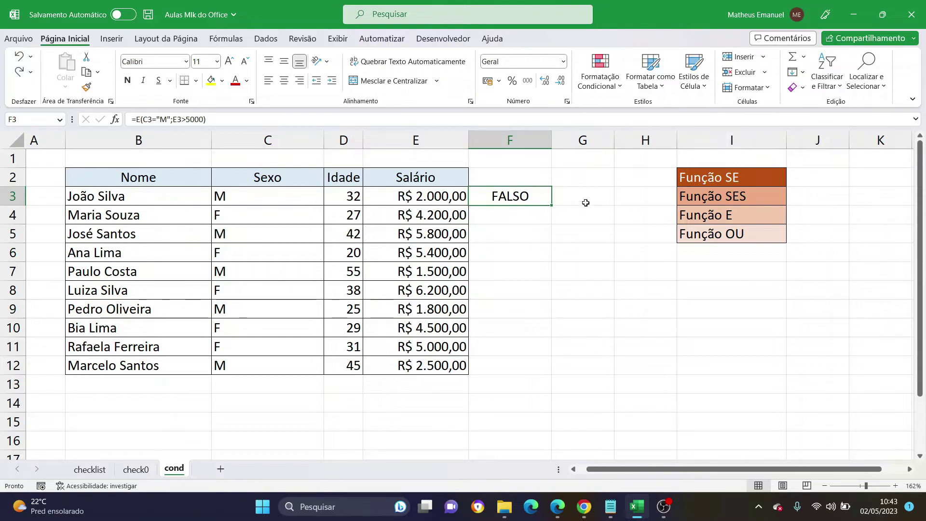
pyautogui.moveTo(551, 205); pyautogui.dragTo(533, 365)
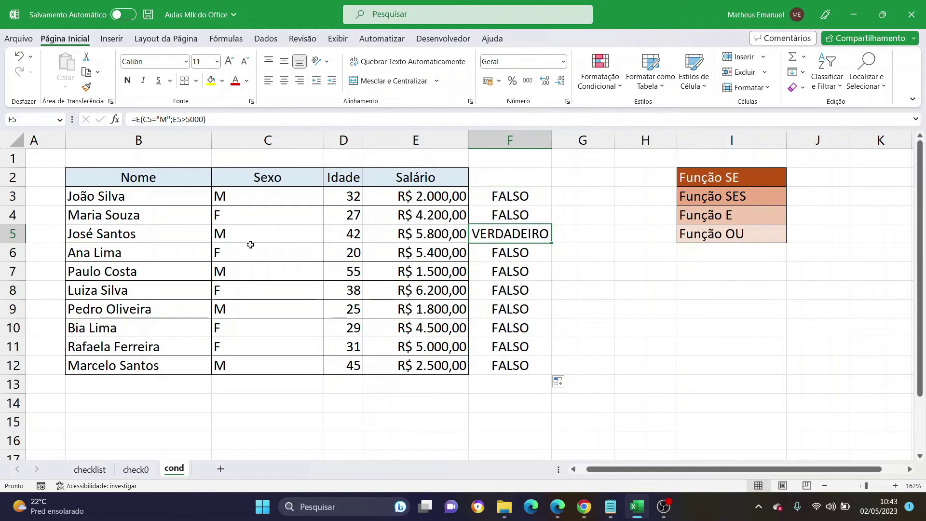
pyautogui.moveTo(161, 236); pyautogui.dragTo(425, 235)
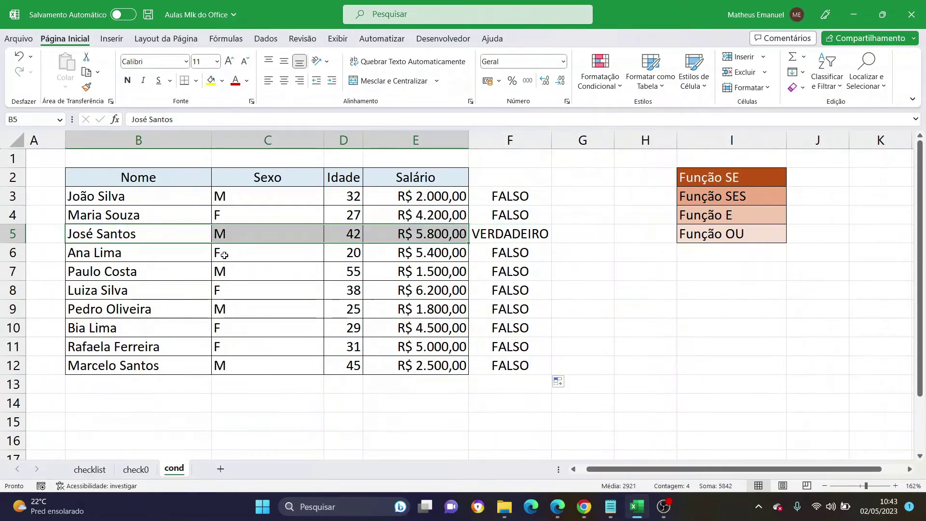
pyautogui.click(237, 237)
pyautogui.click(422, 240)
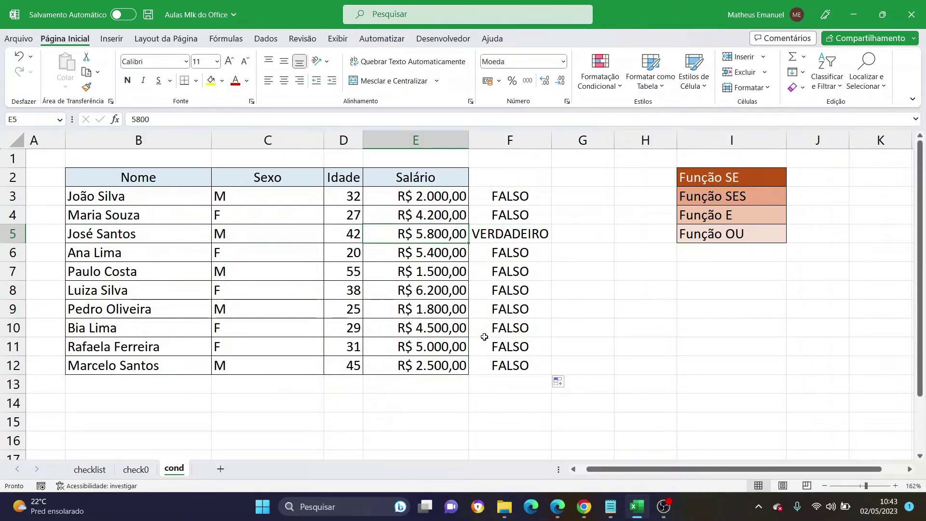
# Try changing the Sexo in C6 to M, then undo the change
pyautogui.click(262, 254)
pyautogui.write('M')
pyautogui.press('Return')
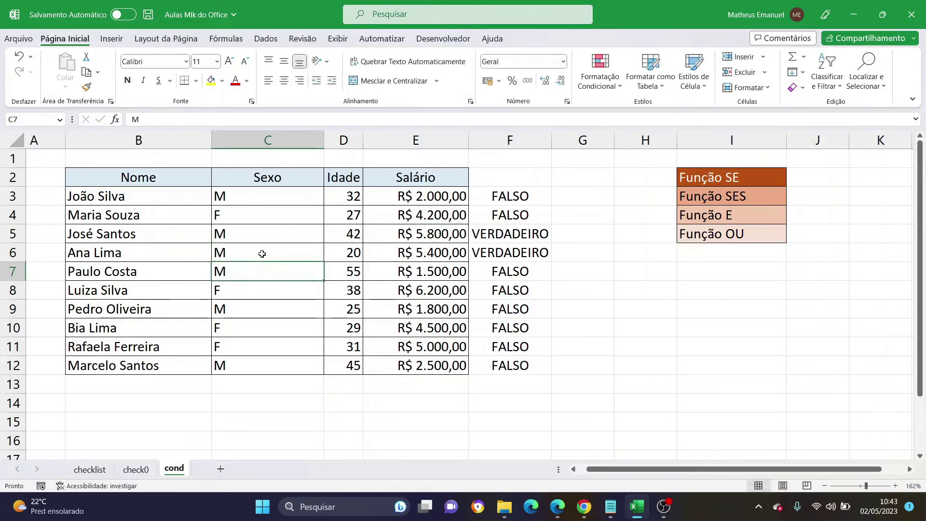
pyautogui.hotkey('ctrl', 'z')
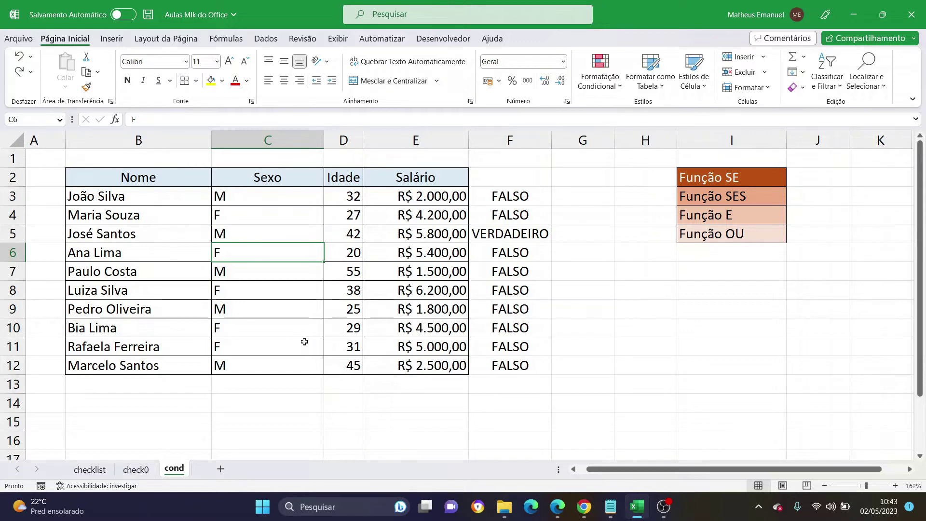
# Set the last row's salary in E12 to 8500
pyautogui.click(424, 368)
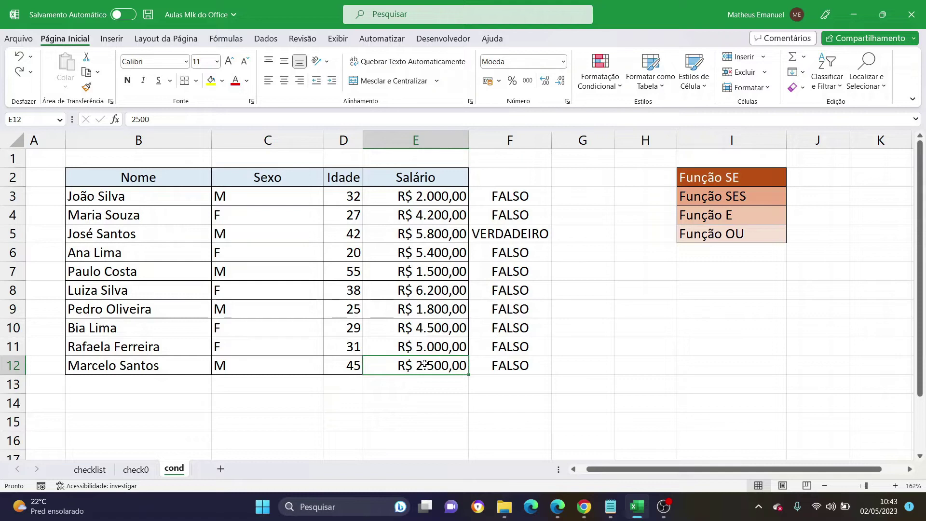
pyautogui.write('85000')
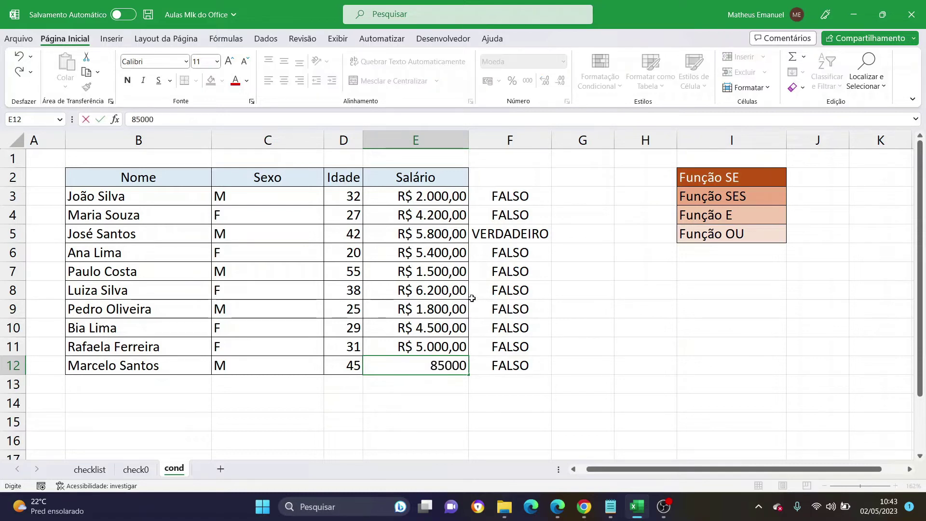
pyautogui.press('BackSpace')
pyautogui.press('Return')
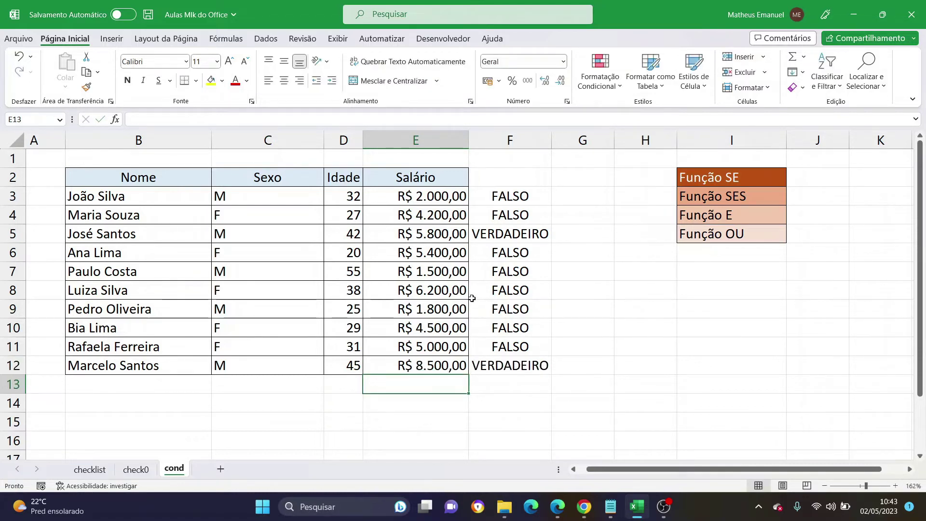
# Clear the formula results from F3:F13
pyautogui.moveTo(444, 377); pyautogui.dragTo(522, 295)
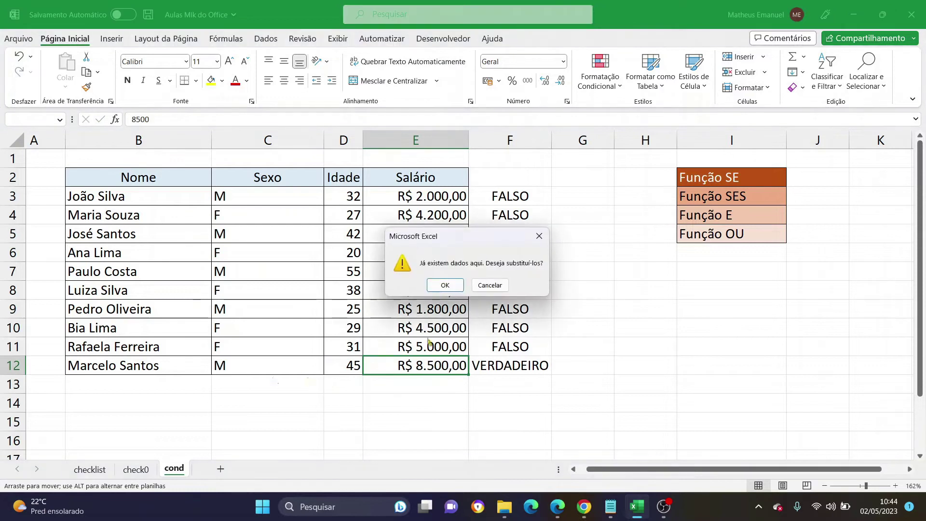
pyautogui.press('Escape')
pyautogui.moveTo(510, 384); pyautogui.dragTo(512, 193)
pyautogui.press('Delete')
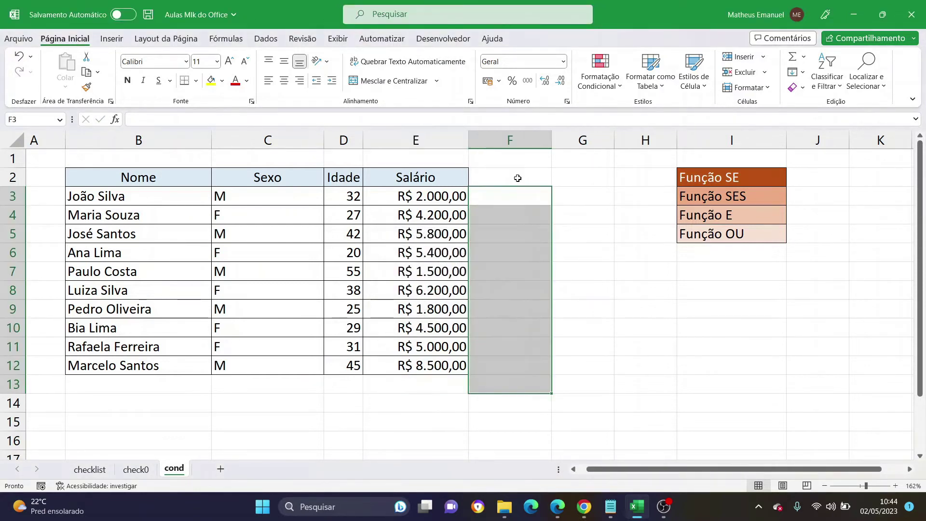
# Enter =OU(C3="M";E3>5000) in F3
pyautogui.click(495, 193)
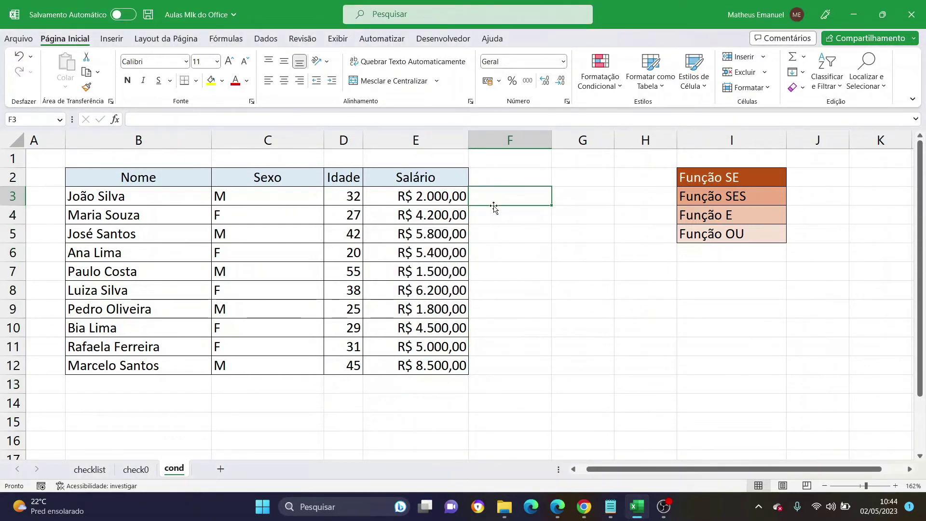
pyautogui.write('=')
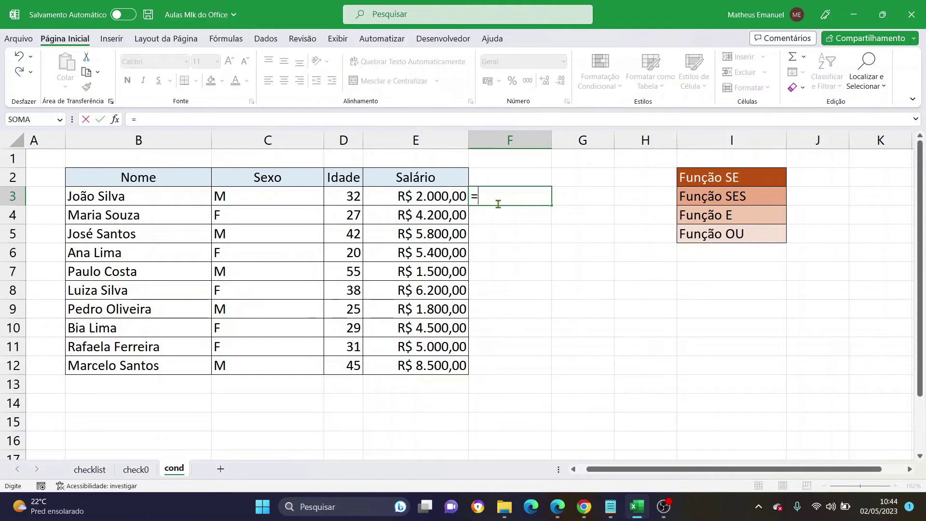
pyautogui.write('OU(')
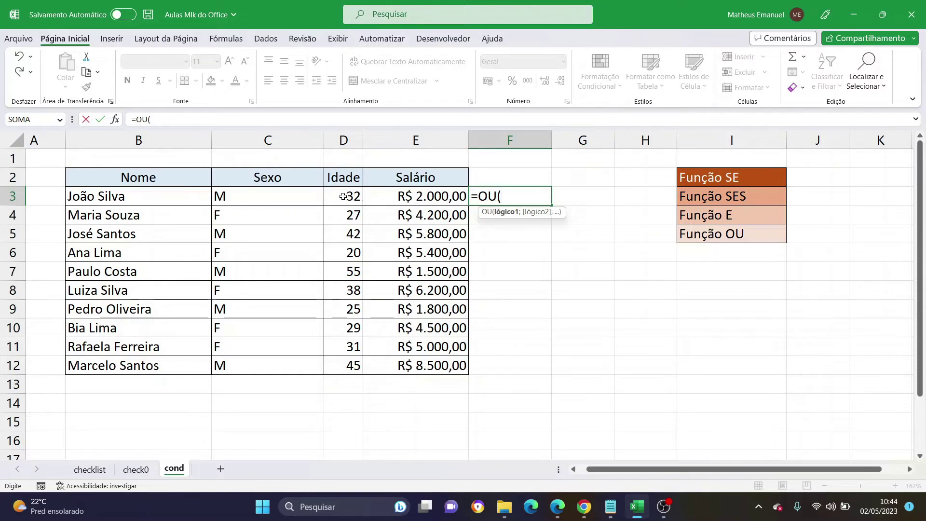
pyautogui.click(300, 199)
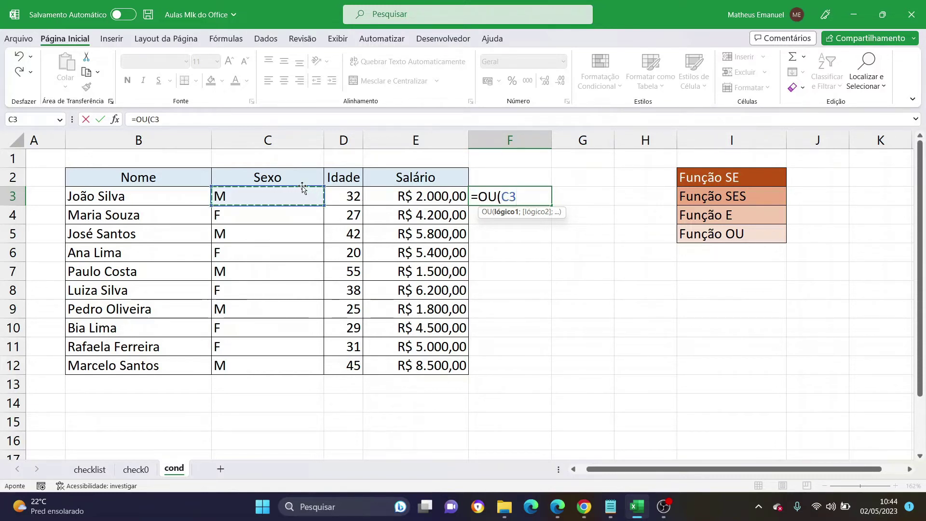
pyautogui.write('="M"')
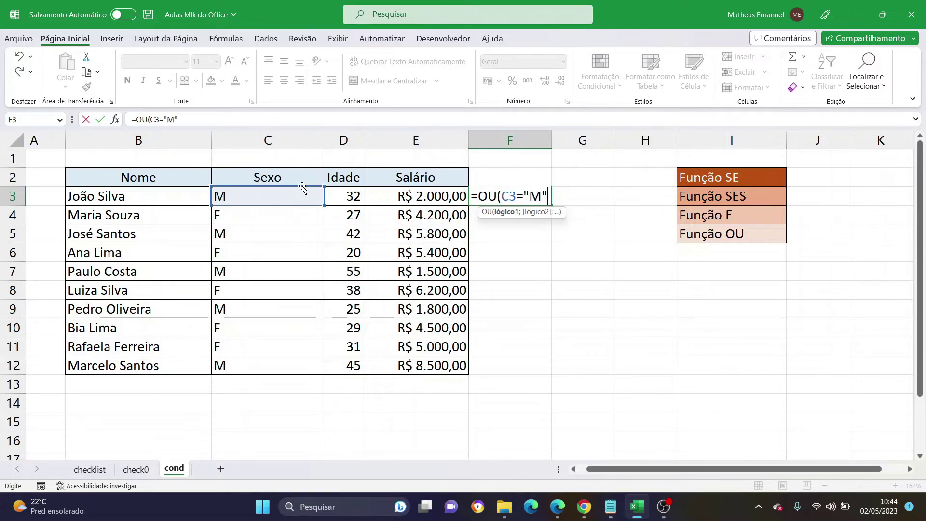
pyautogui.write(';')
pyautogui.click(420, 199)
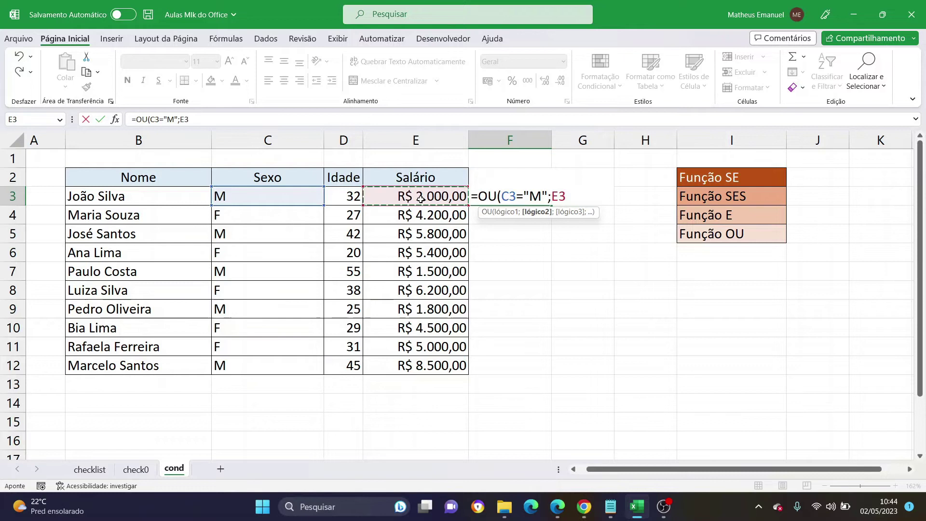
pyautogui.write('>5000')
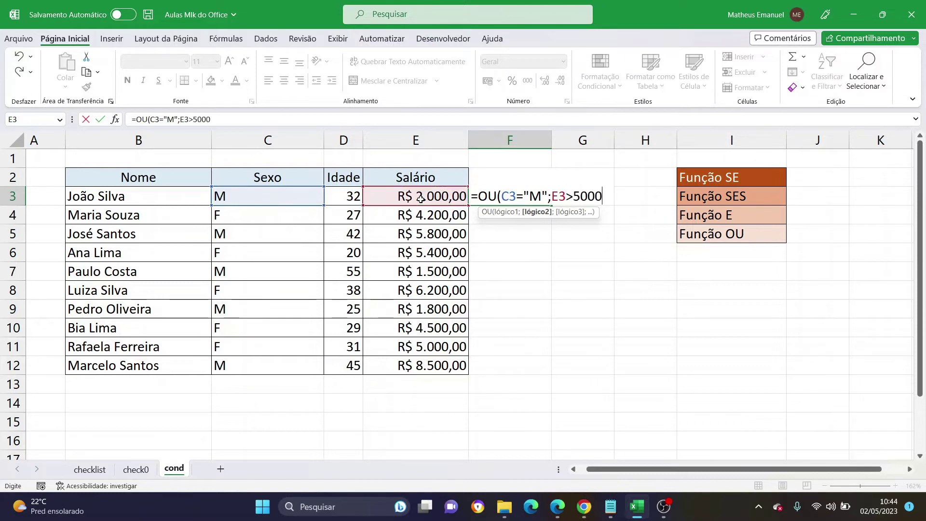
pyautogui.press('Return')
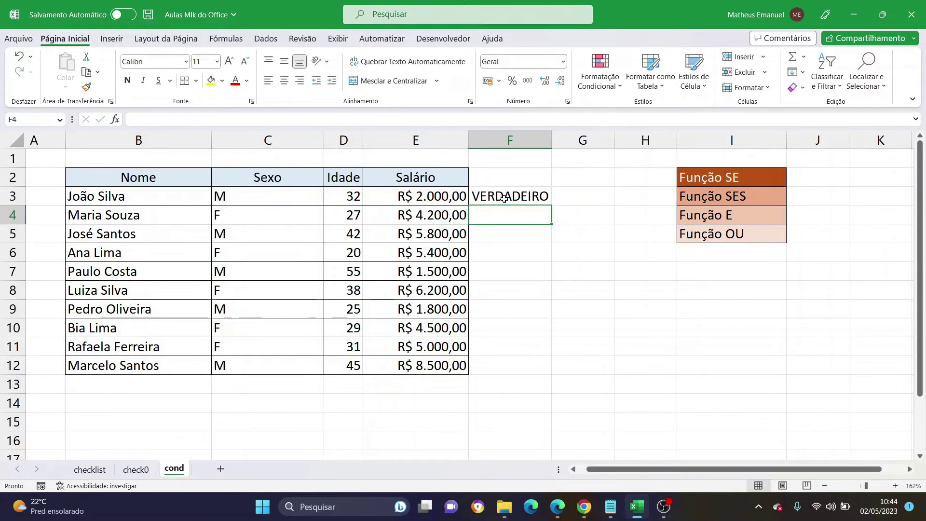
# Check F3's result against C3 and E3, then fill the formula down to F12
pyautogui.click(504, 198)
pyautogui.click(432, 198)
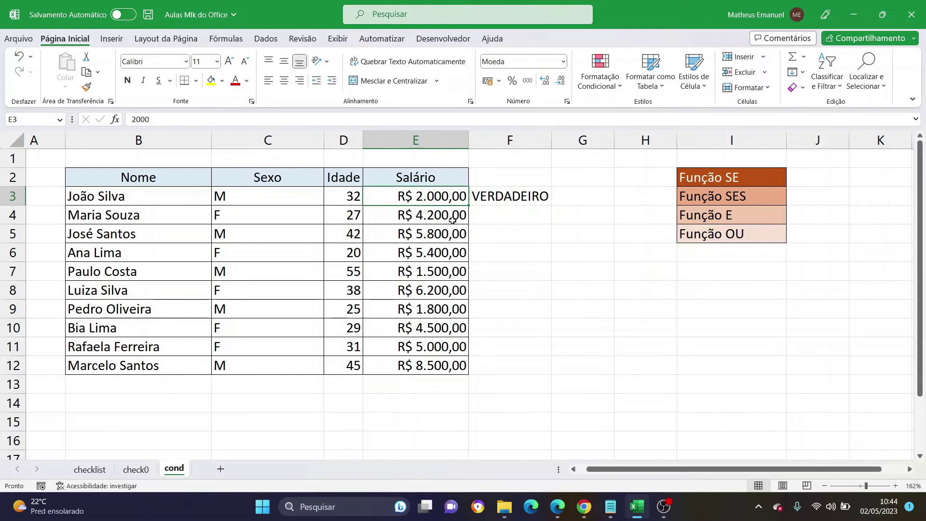
pyautogui.press('Left')
pyautogui.press('Left')
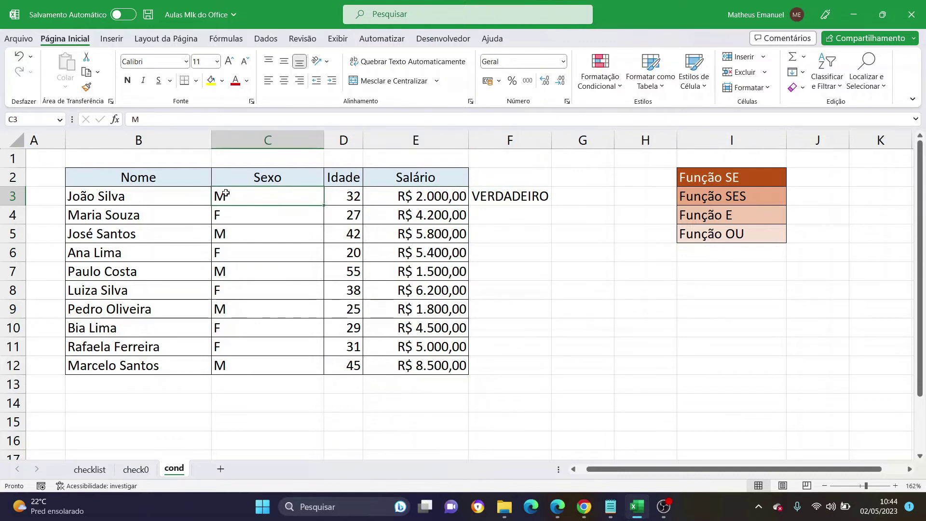
pyautogui.click(522, 200)
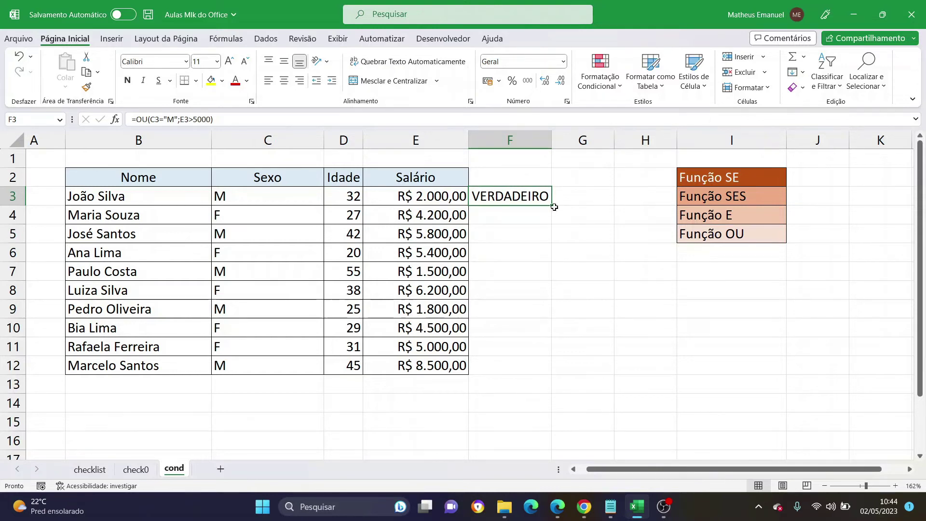
pyautogui.moveTo(553, 206); pyautogui.dragTo(535, 372)
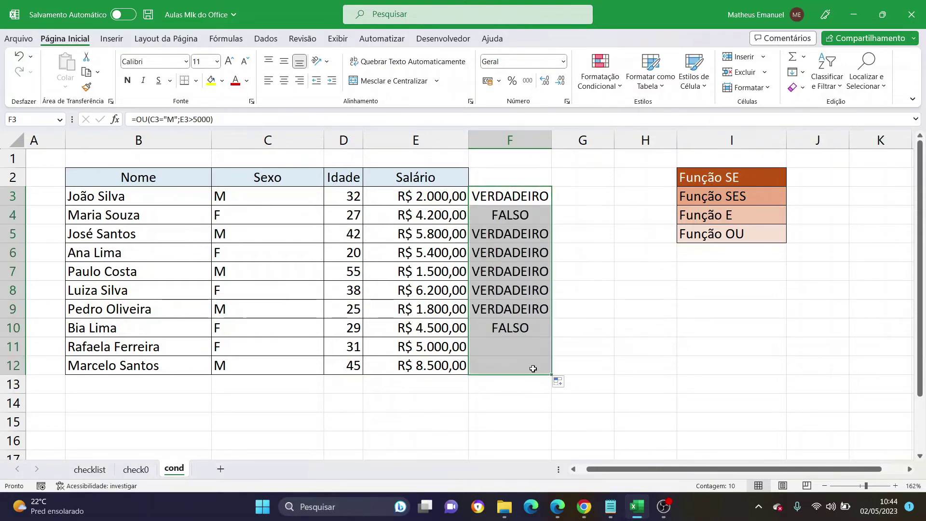
# Inspect the copied OU formulas in rows 3, 5 and 9 of column F
pyautogui.click(512, 329)
pyautogui.click(506, 201)
pyautogui.click(507, 235)
pyautogui.click(510, 290)
pyautogui.click(510, 309)
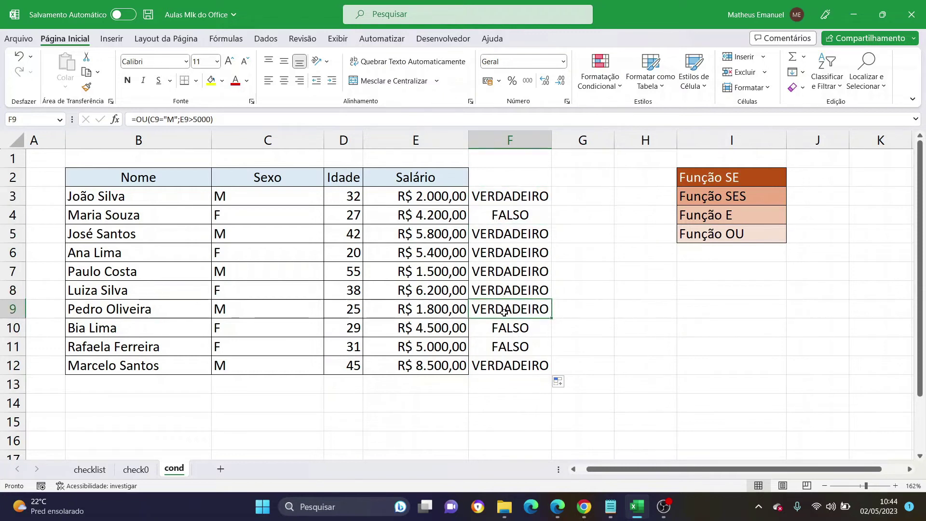
pyautogui.click(513, 255)
pyautogui.click(514, 236)
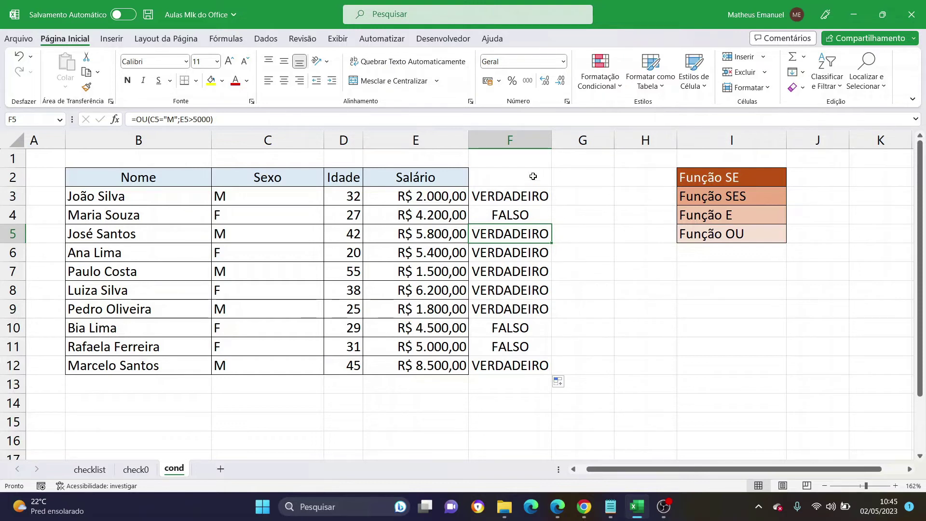
# Delete the OU results from F3:F13 and return to F3
pyautogui.moveTo(518, 198); pyautogui.dragTo(525, 375)
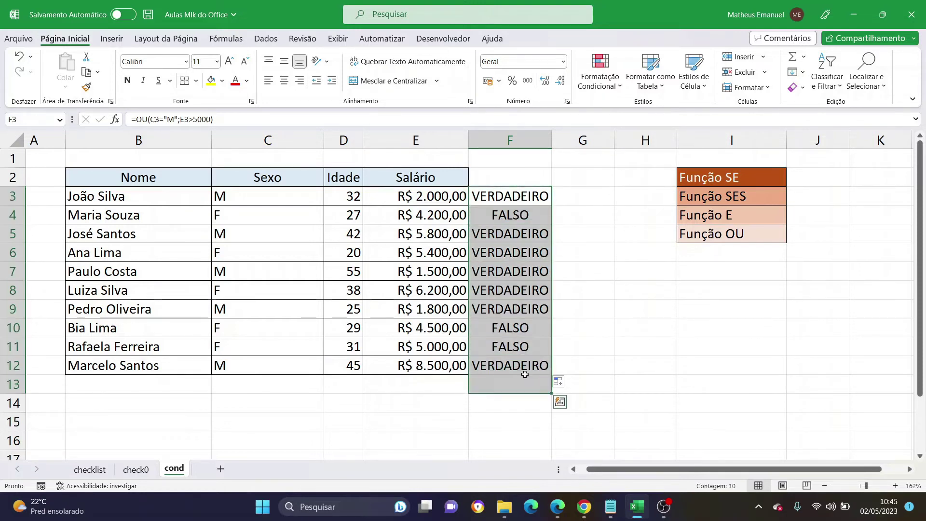
pyautogui.press('Delete')
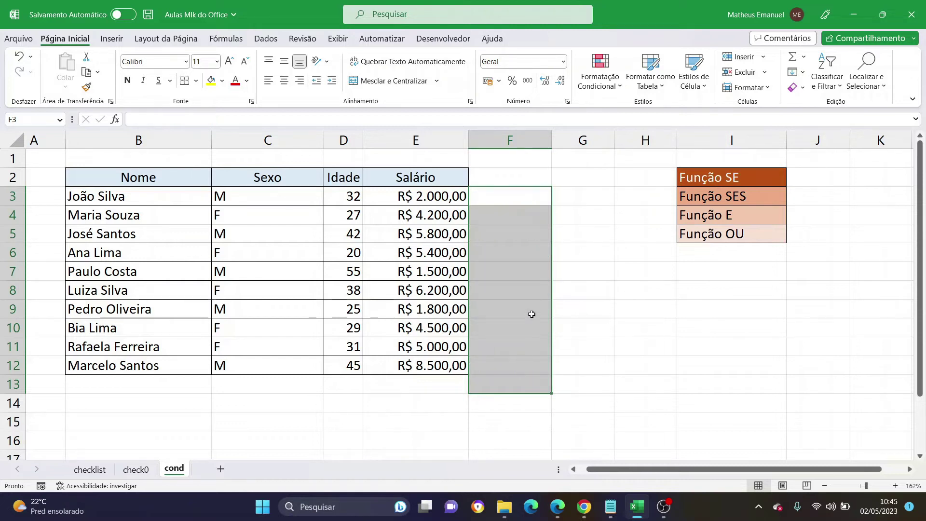
pyautogui.click(493, 193)
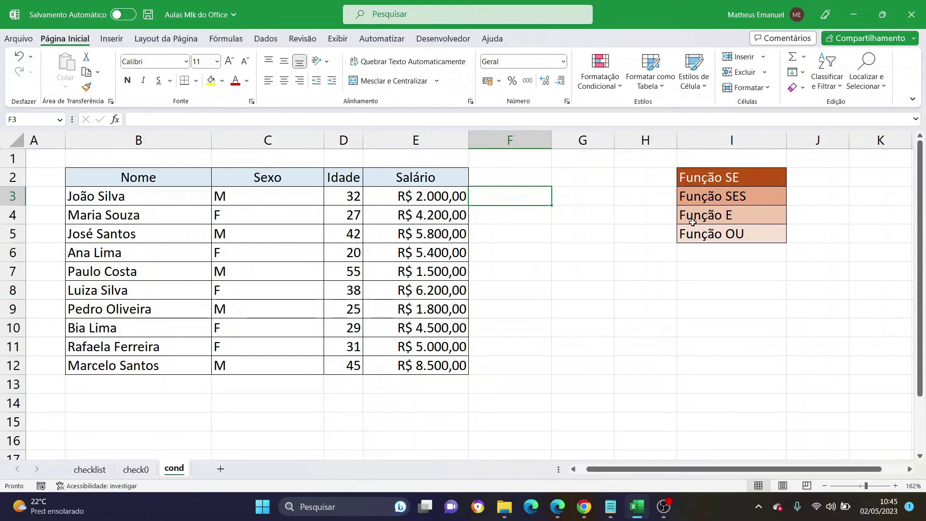
# Abandon the started =SE( formula in F3 and insert a Cargo column before Salário
pyautogui.write('=SE(')
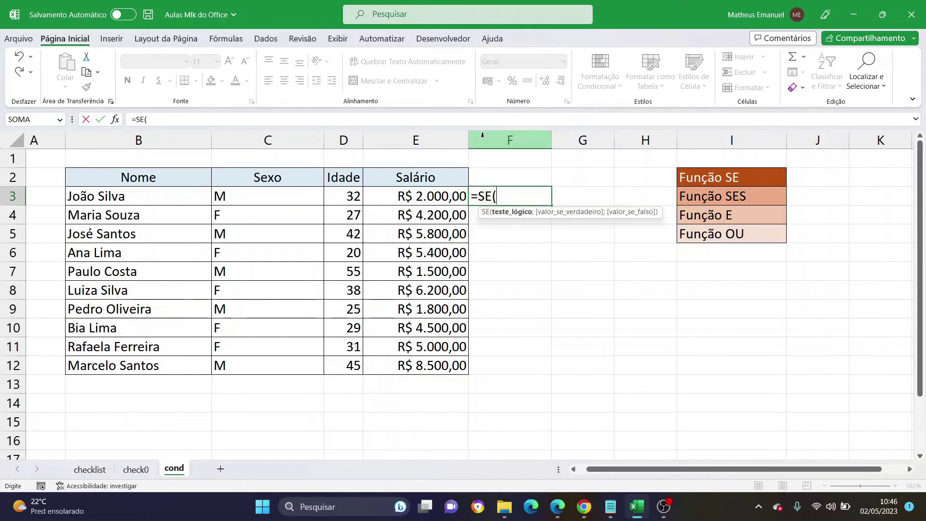
pyautogui.press('Escape')
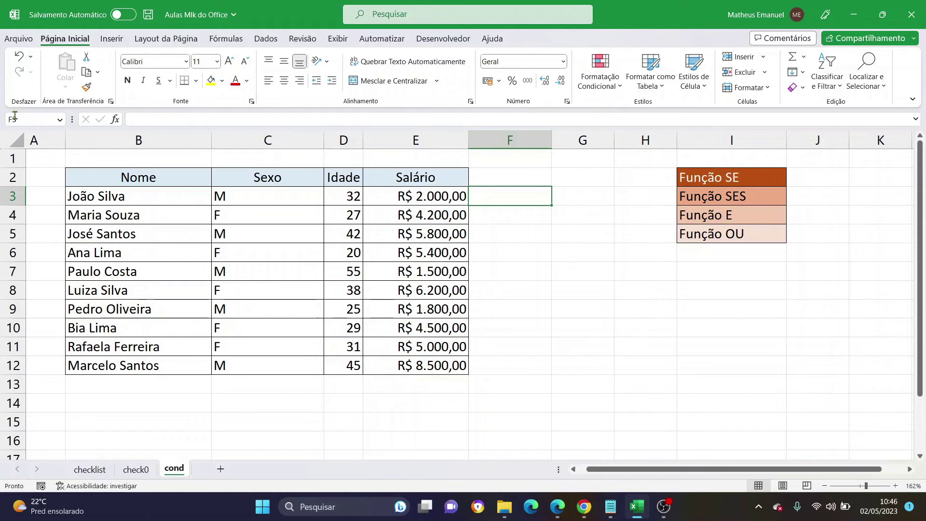
pyautogui.click(422, 140)
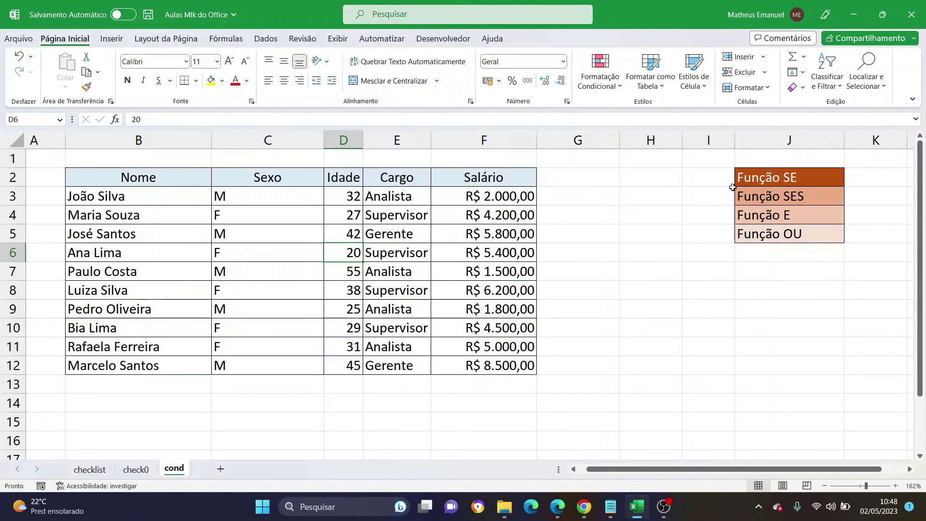
pyautogui.click(584, 198)
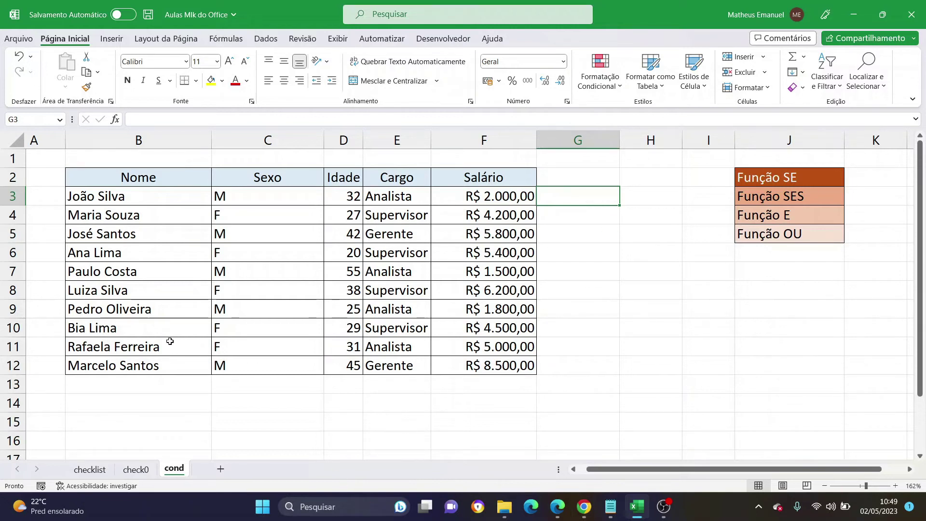
pyautogui.moveTo(173, 343)
pyautogui.mouseDown()
pyautogui.moveTo(300, 354)
pyautogui.moveTo(500, 348)
pyautogui.mouseUp()
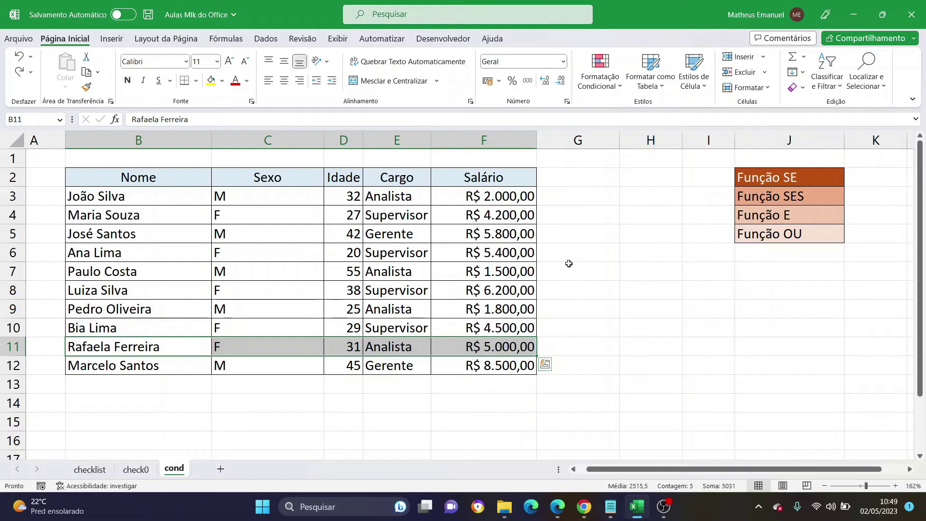
pyautogui.click(568, 192)
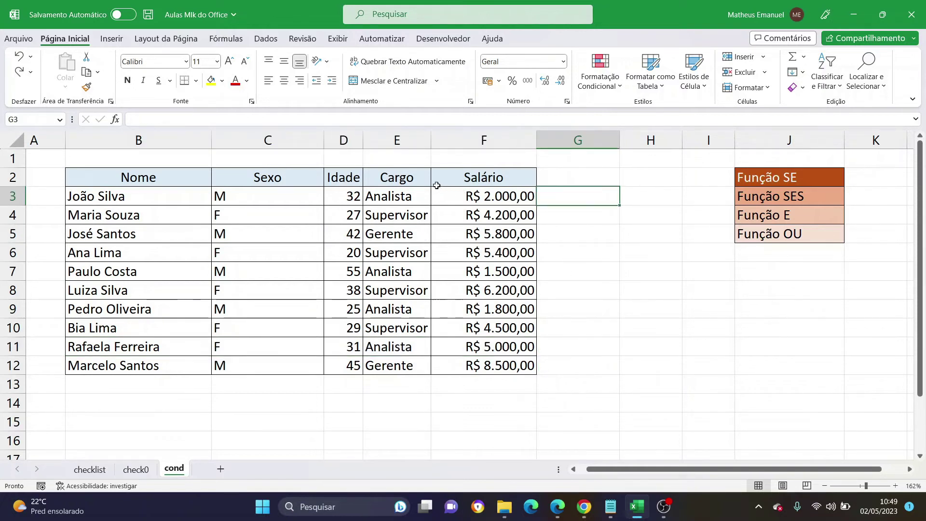
pyautogui.moveTo(407, 183)
pyautogui.mouseDown()
pyautogui.moveTo(425, 330)
pyautogui.moveTo(413, 369)
pyautogui.mouseUp()
pyautogui.moveTo(513, 176)
pyautogui.mouseDown()
pyautogui.moveTo(496, 384)
pyautogui.moveTo(492, 373)
pyautogui.mouseUp()
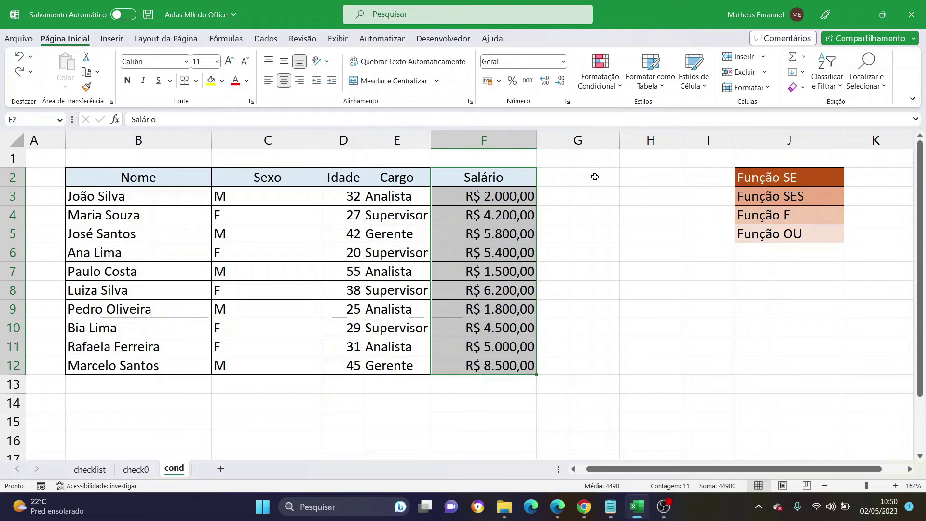
pyautogui.click(751, 228)
pyautogui.click(612, 197)
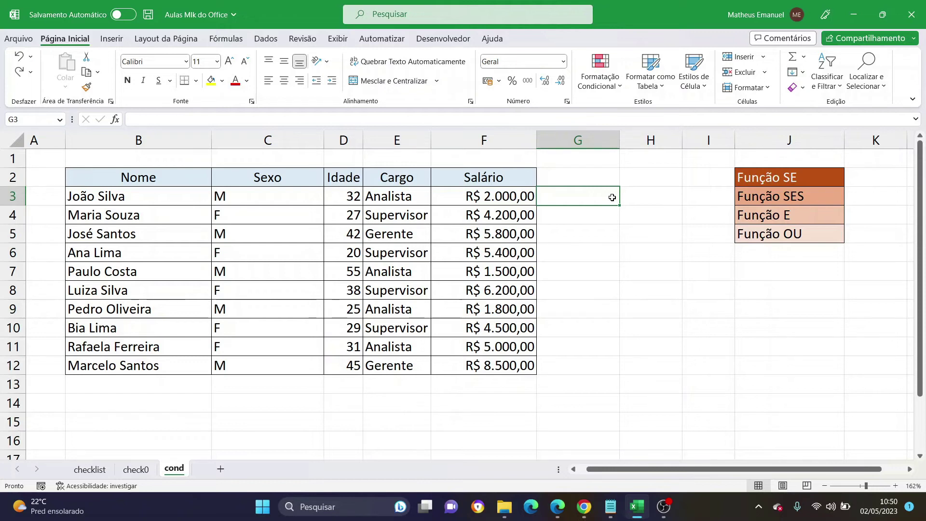
# Enter =SE(E(E3="Analista";F3>2000);"Dentro";"Fora") in G3, adding the missing closing parenthesis
pyautogui.write('=SE(')
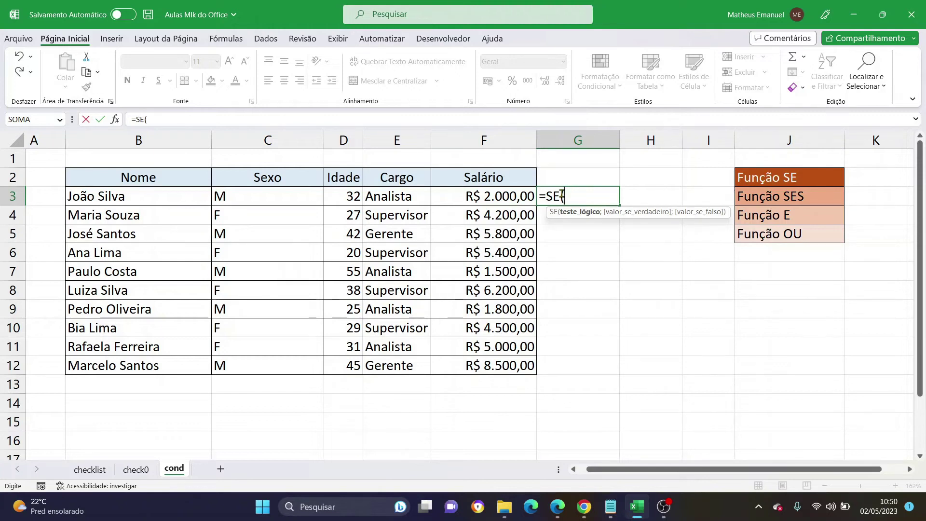
pyautogui.write('E')
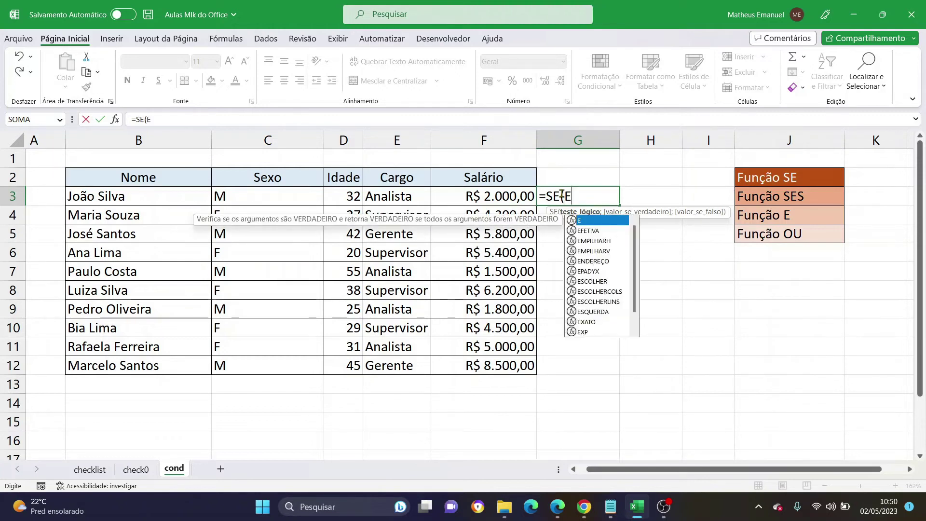
pyautogui.write('(')
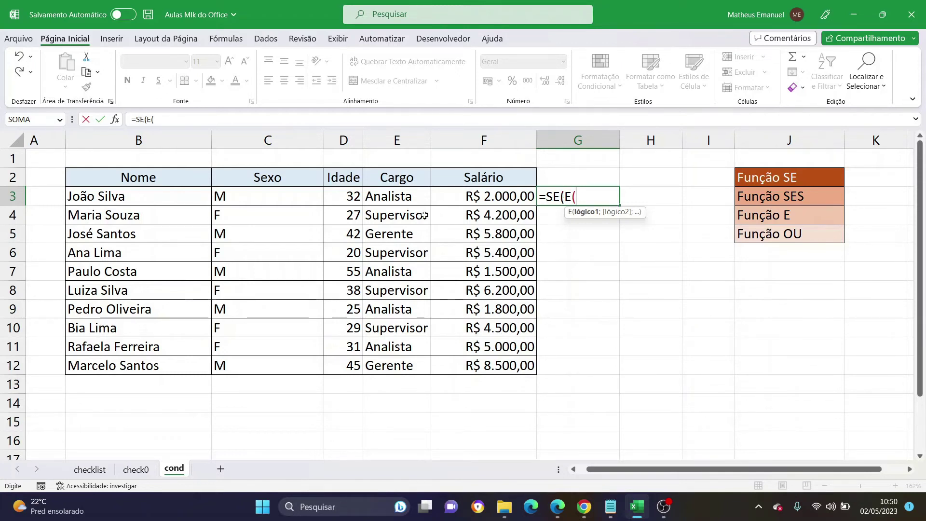
pyautogui.click(401, 196)
pyautogui.write('=')
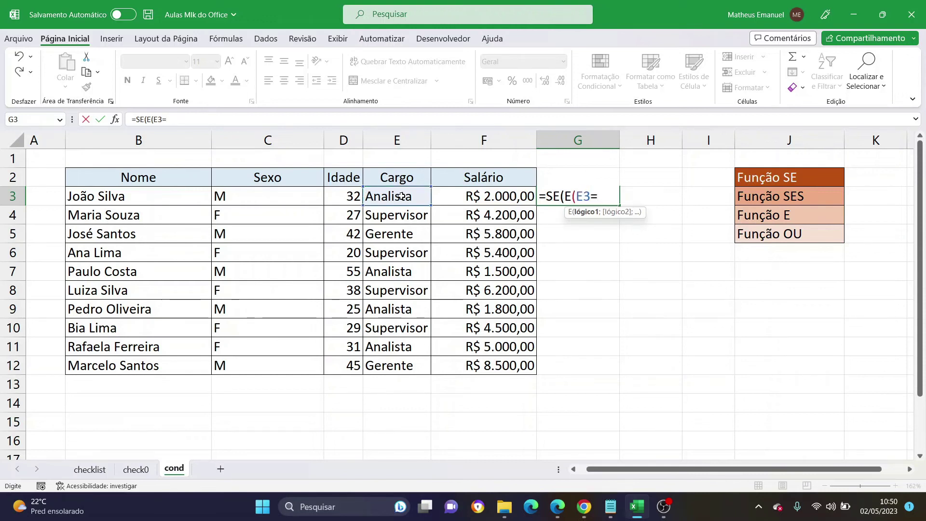
pyautogui.write('"Analista')
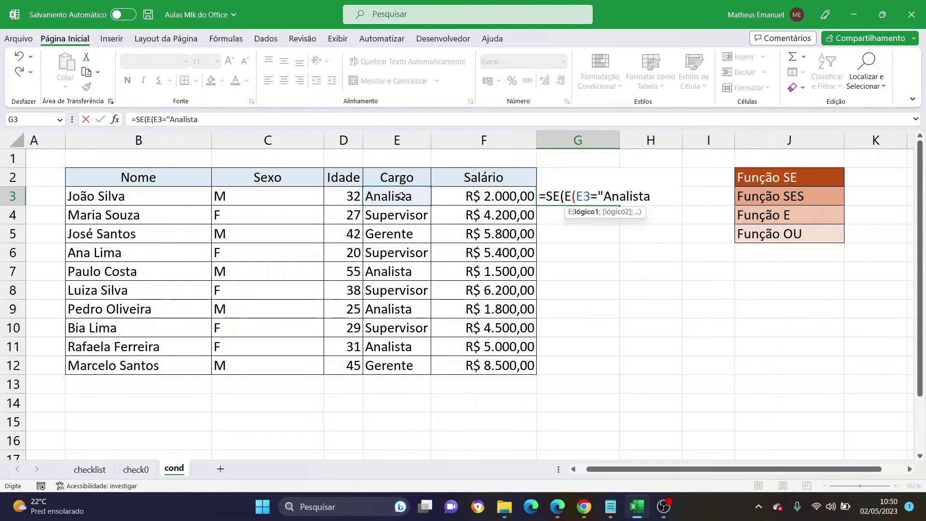
pyautogui.write('";')
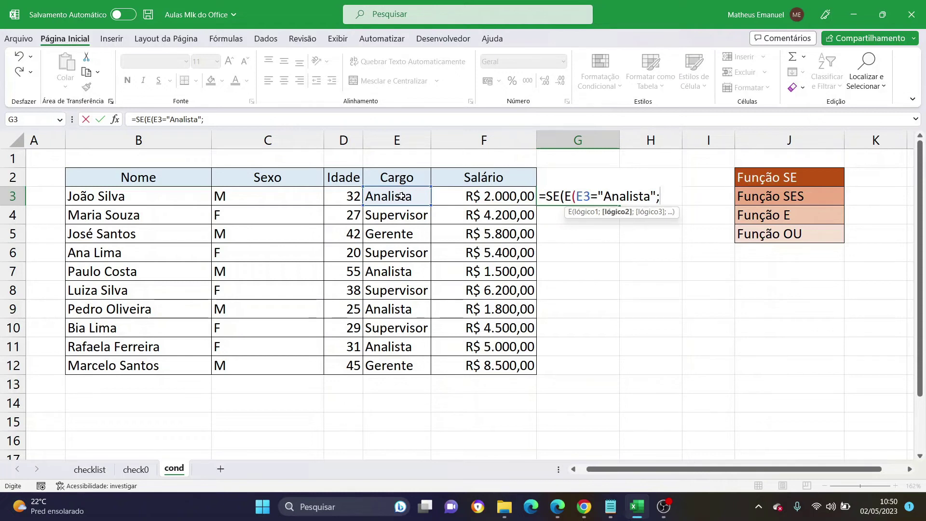
pyautogui.click(504, 197)
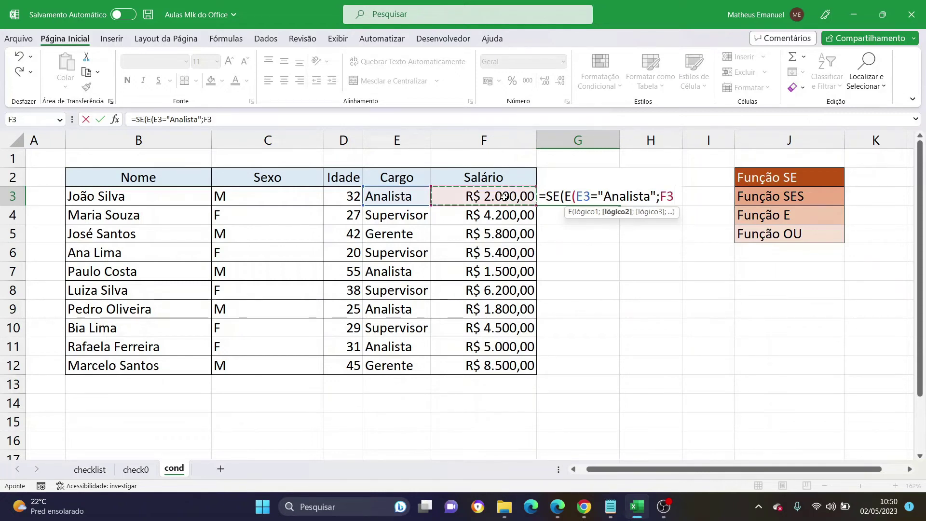
pyautogui.write('>2000')
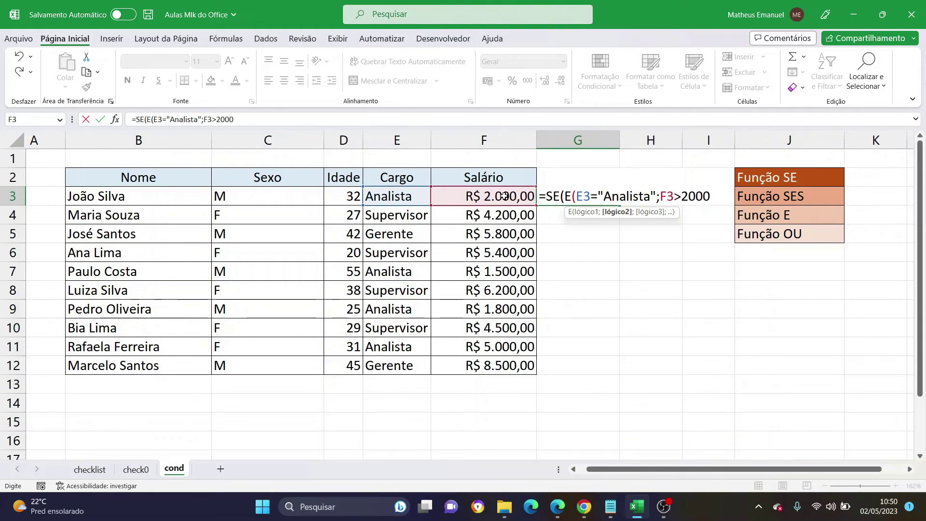
pyautogui.write(')')
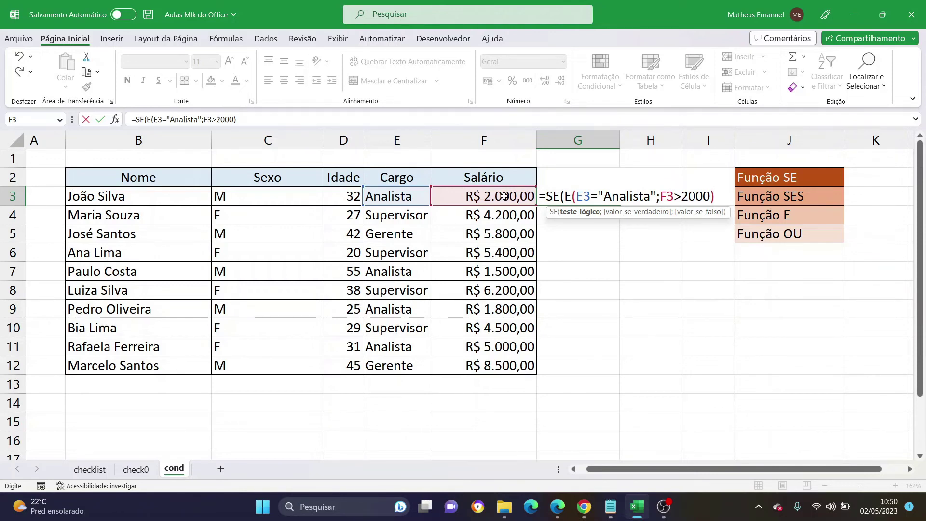
pyautogui.write(';')
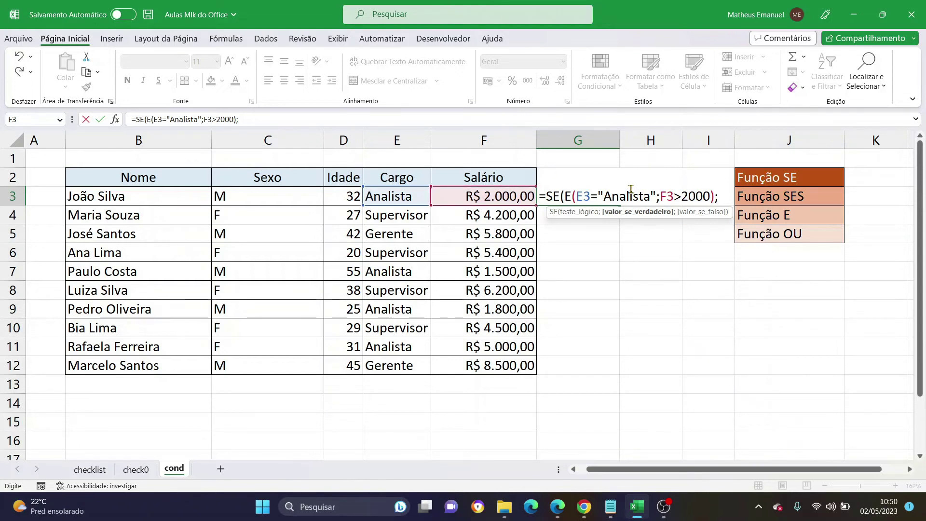
pyautogui.write('"')
pyautogui.write('Dentro"')
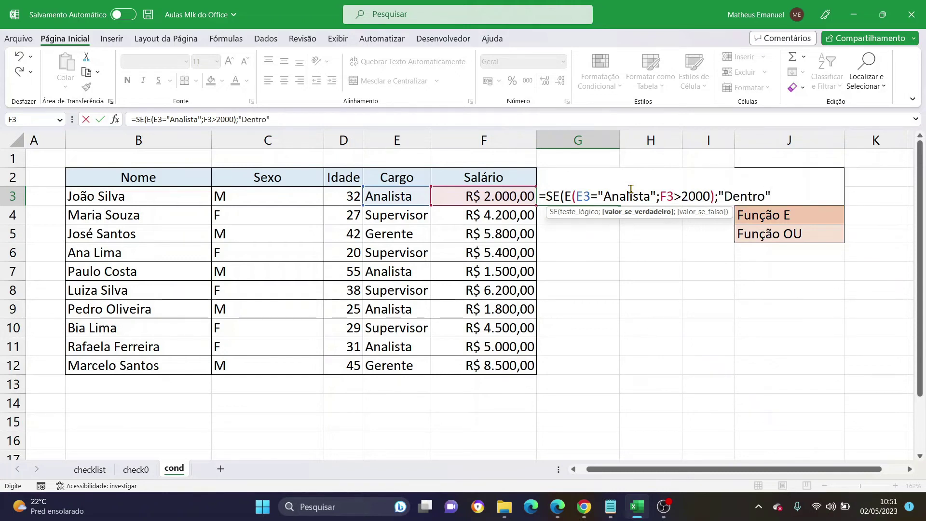
pyautogui.write(';"Fora"')
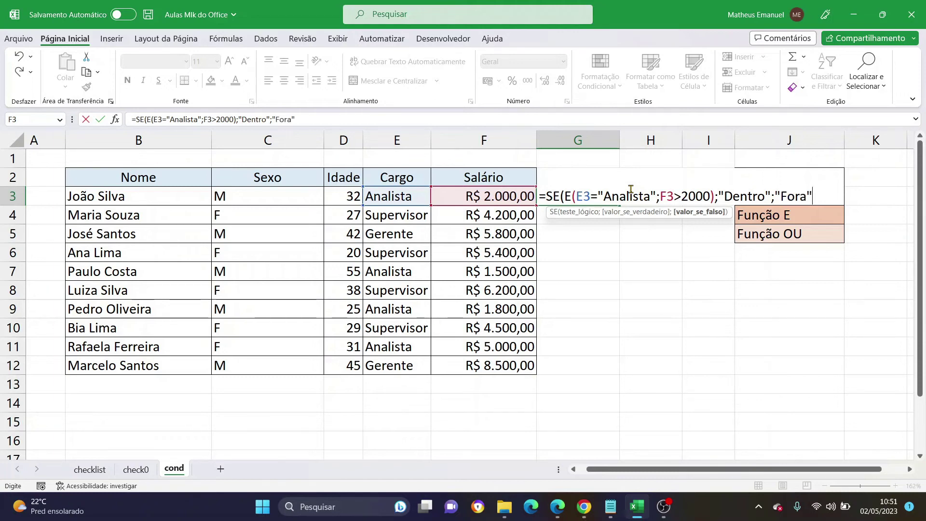
pyautogui.press('Return')
pyautogui.press('Escape')
pyautogui.write(')')
pyautogui.press('Return')
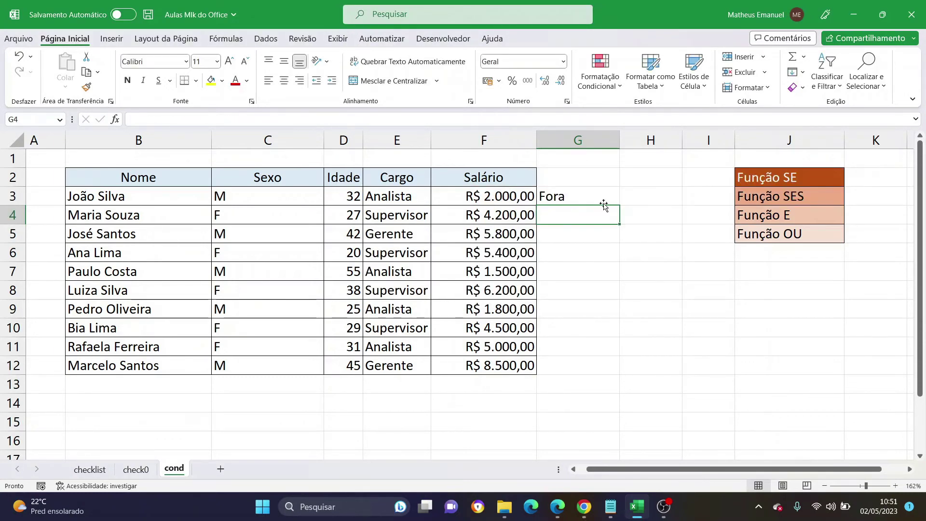
# Fill the G3 SE(E(...)) formula down to G12
pyautogui.click(587, 199)
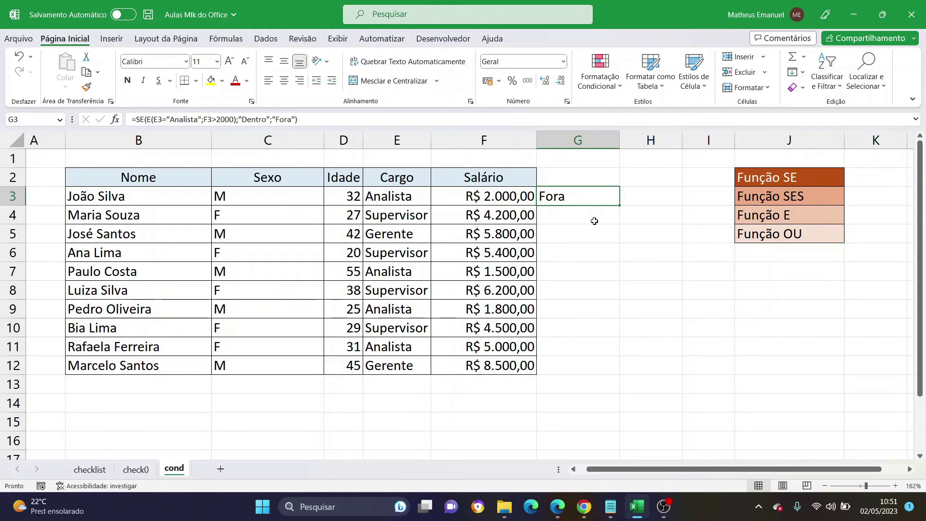
pyautogui.moveTo(620, 205)
pyautogui.mouseDown()
pyautogui.moveTo(598, 373)
pyautogui.moveTo(156, 341)
pyautogui.mouseUp()
pyautogui.click(570, 348)
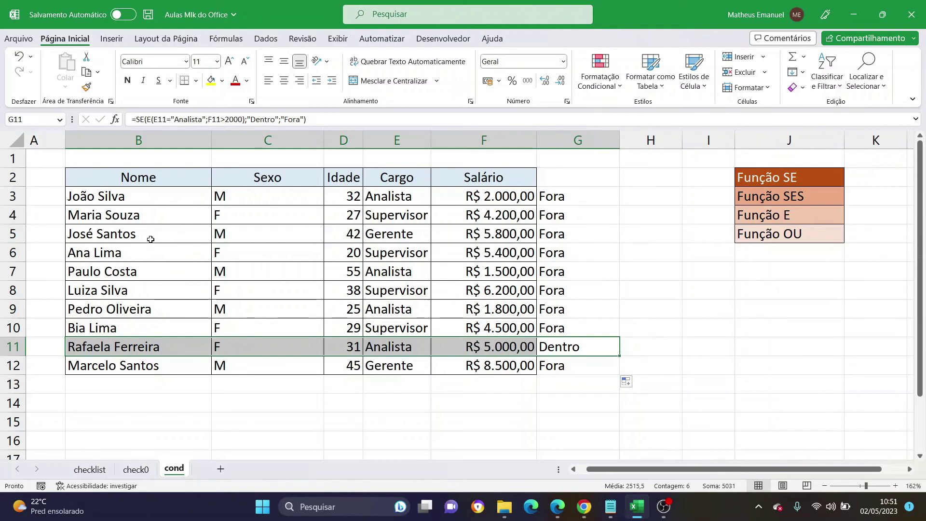
# Test the formula by pasting Analista from E3 into E5 and checking G5
pyautogui.click(208, 236)
pyautogui.moveTo(208, 236); pyautogui.dragTo(395, 236)
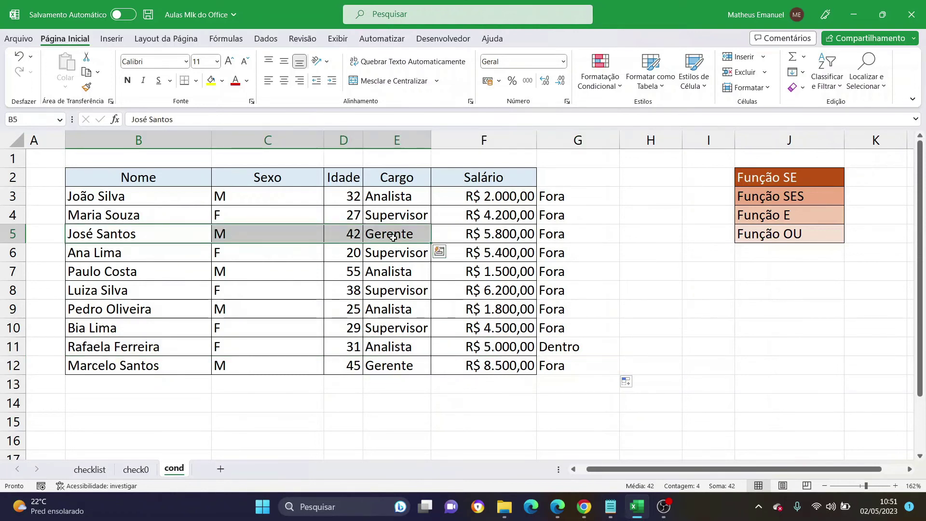
pyautogui.click(394, 234)
pyautogui.click(385, 202)
pyautogui.hotkey('ctrl', 'c')
pyautogui.click(394, 237)
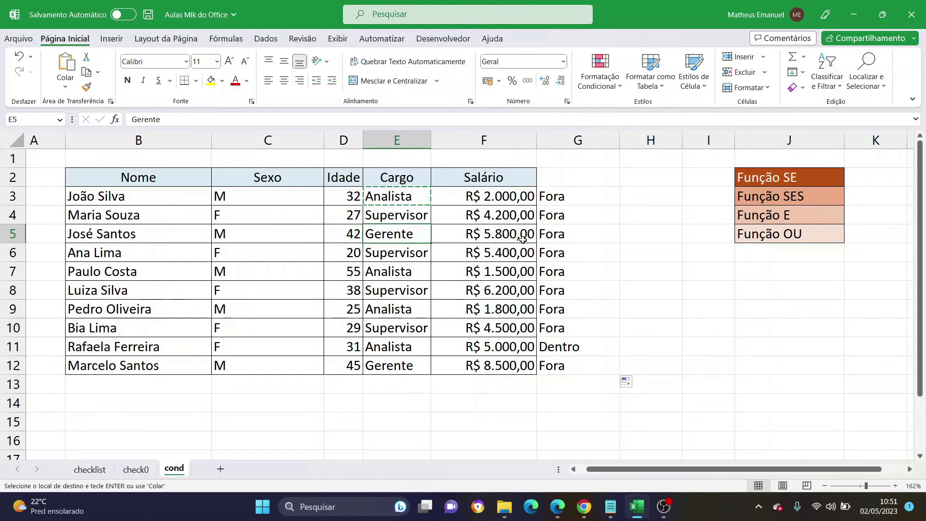
pyautogui.hotkey('ctrl', 'v')
pyautogui.click(550, 235)
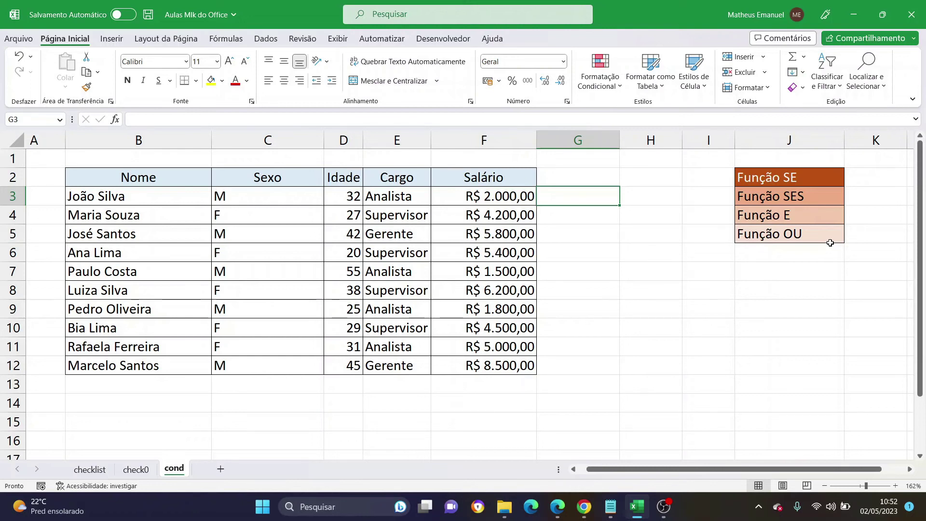
# Enter =SE(OU(D3>30;E3="Supervisor");"Dentro";"Fora") in G3
pyautogui.write('=')
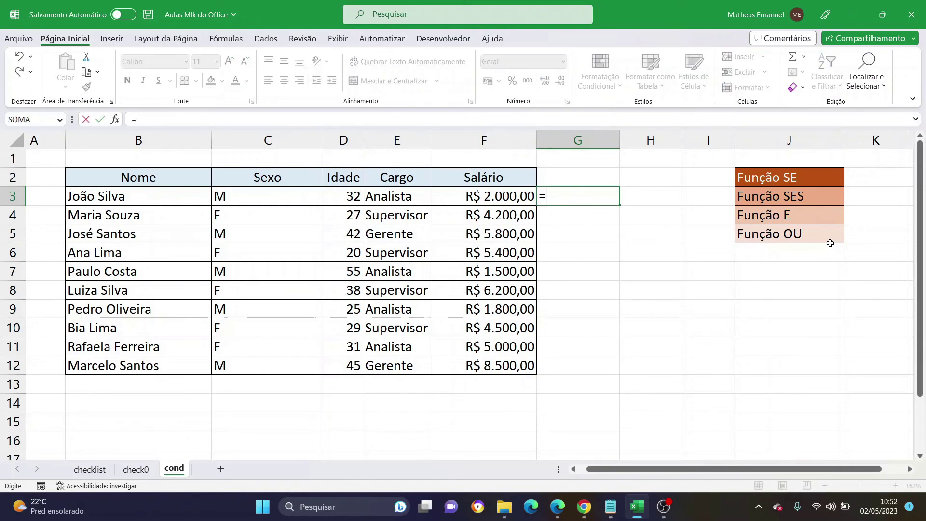
pyautogui.write('SE(')
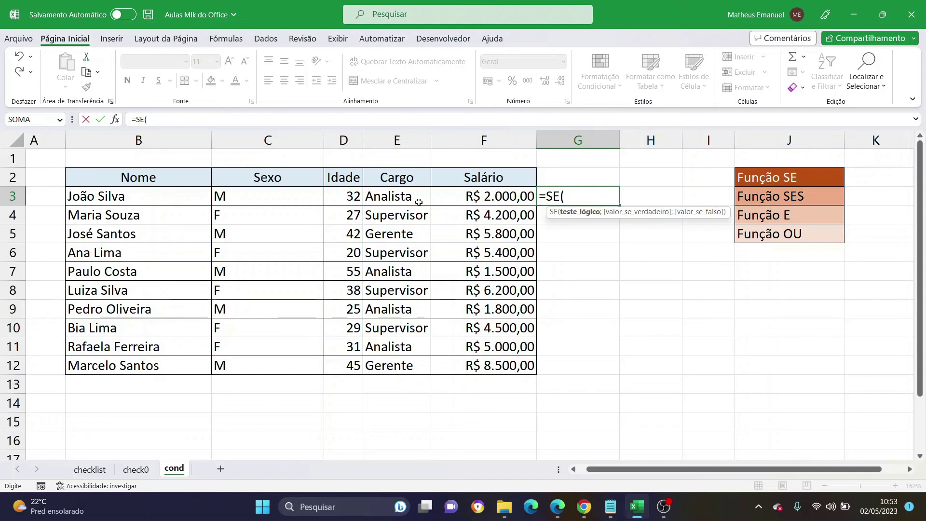
pyautogui.write('OU(')
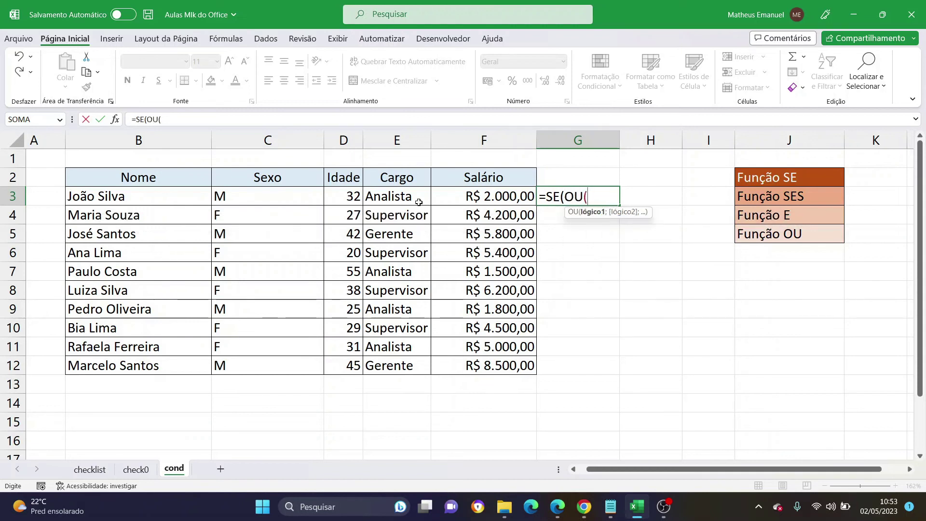
pyautogui.click(350, 196)
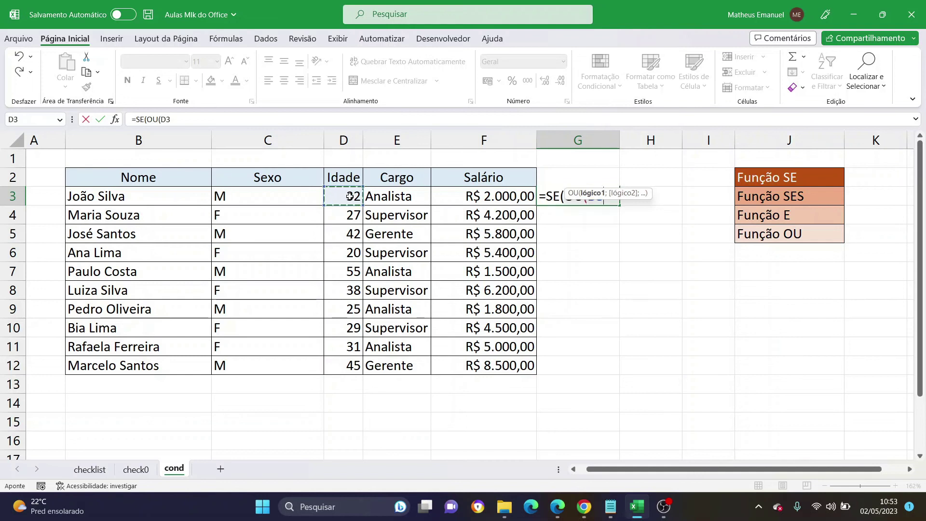
pyautogui.write('>30')
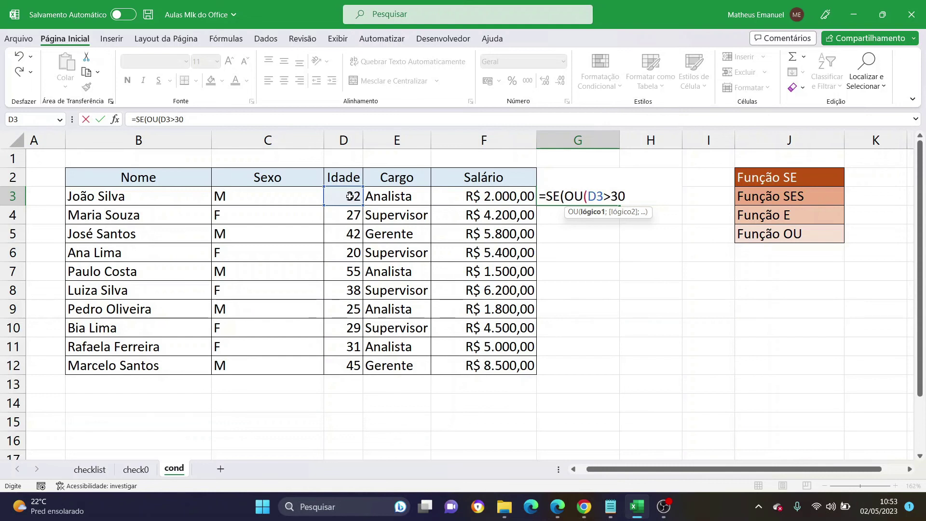
pyautogui.write(';')
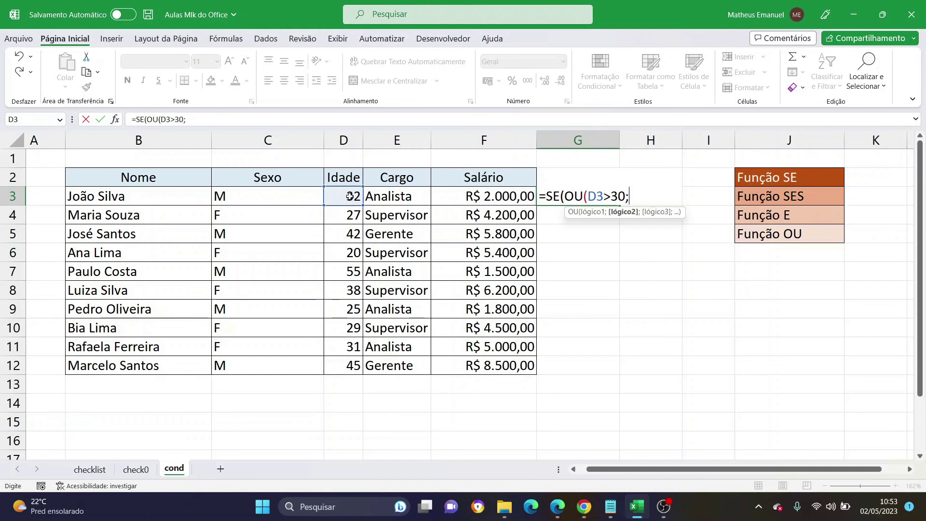
pyautogui.click(395, 198)
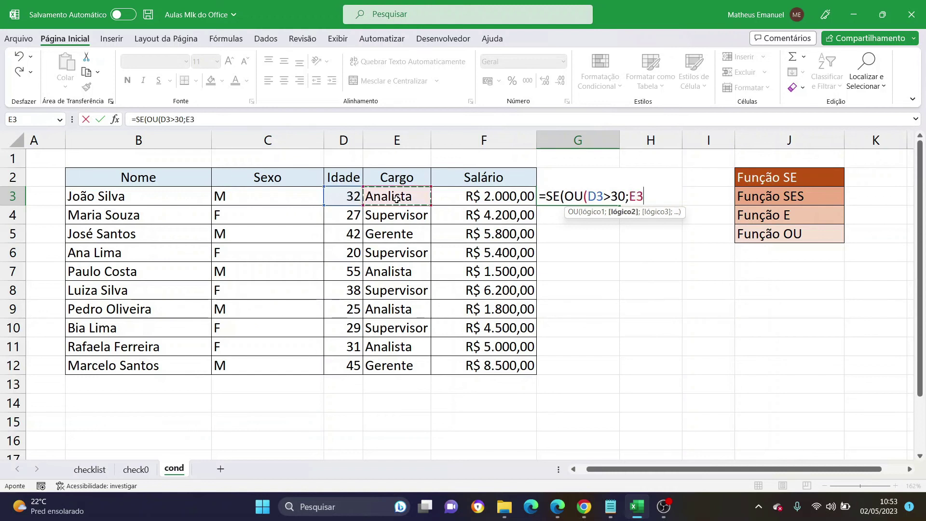
pyautogui.write('="Su')
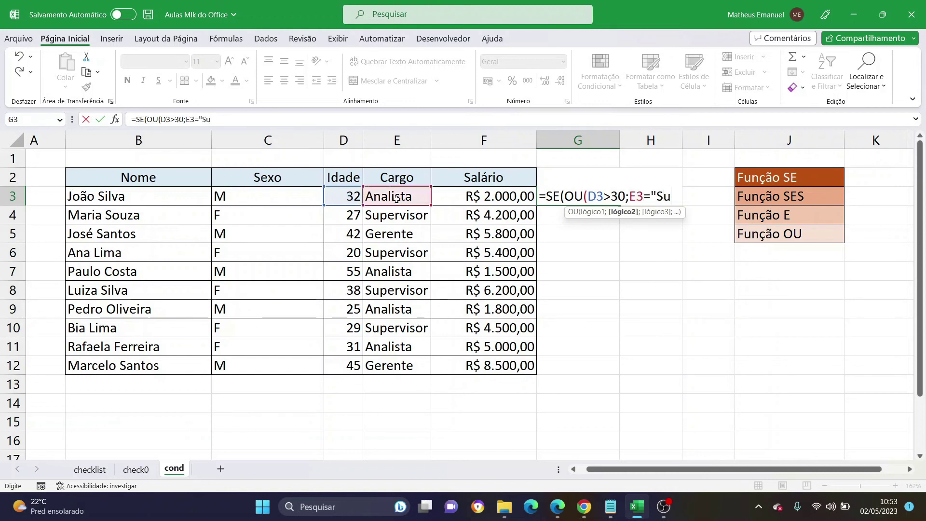
pyautogui.write('pervisor")')
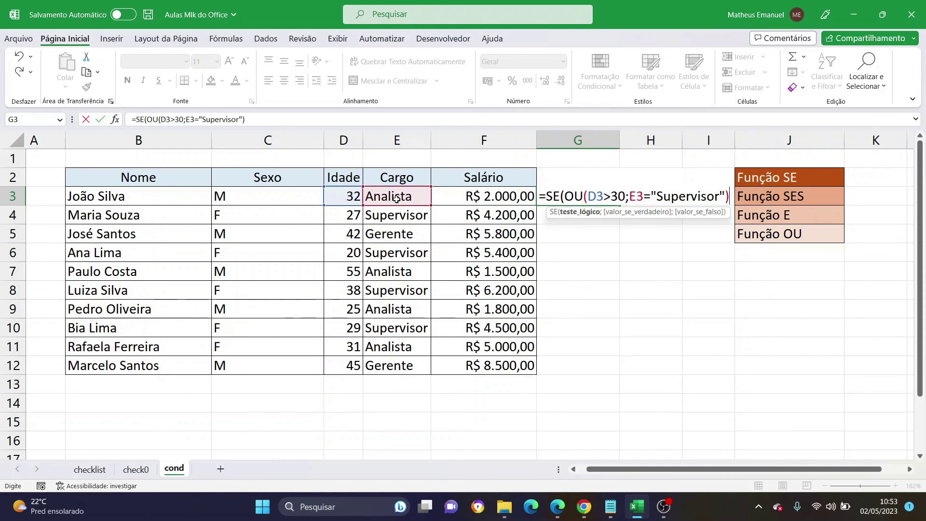
pyautogui.write(';')
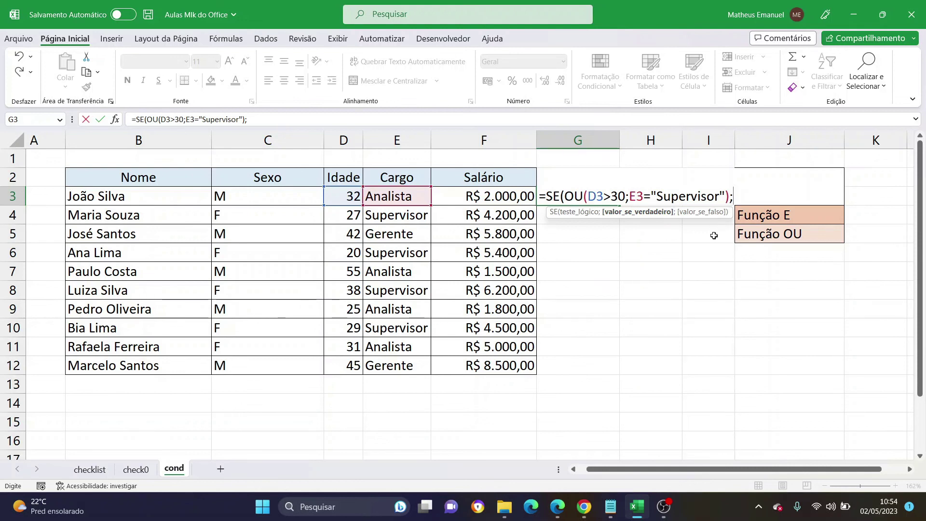
pyautogui.write('"Dentro')
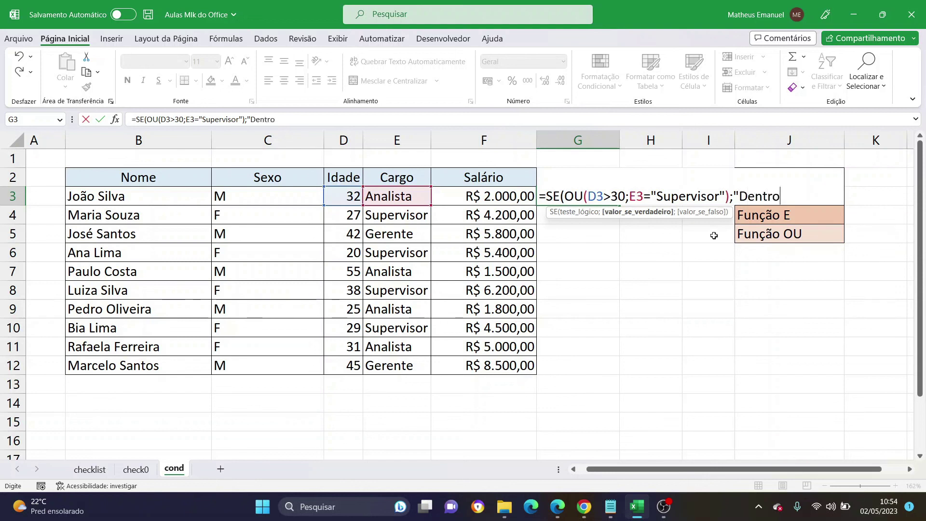
pyautogui.write('";"')
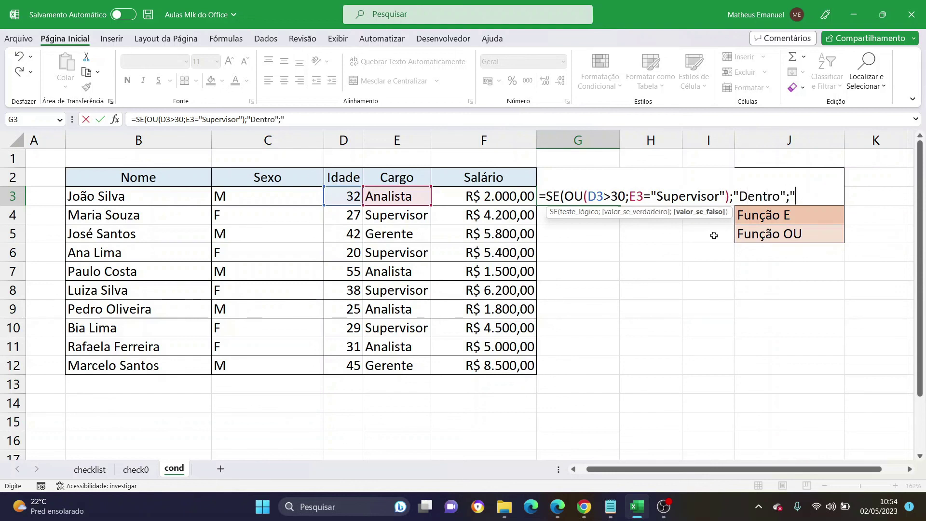
pyautogui.write('Fora"')
pyautogui.write(')')
pyautogui.press('Return')
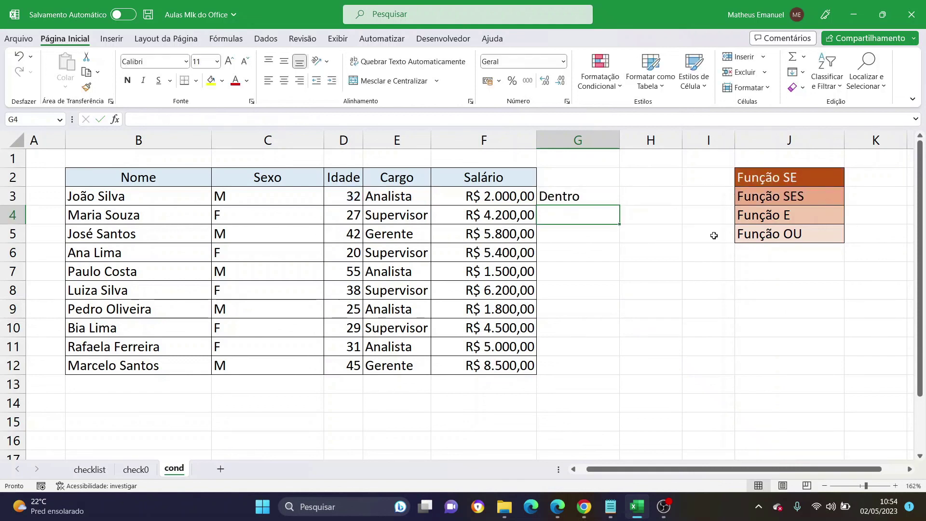
# Fill G3's formula down to G12 and verify row 9's Fora result against its age
pyautogui.click(581, 196)
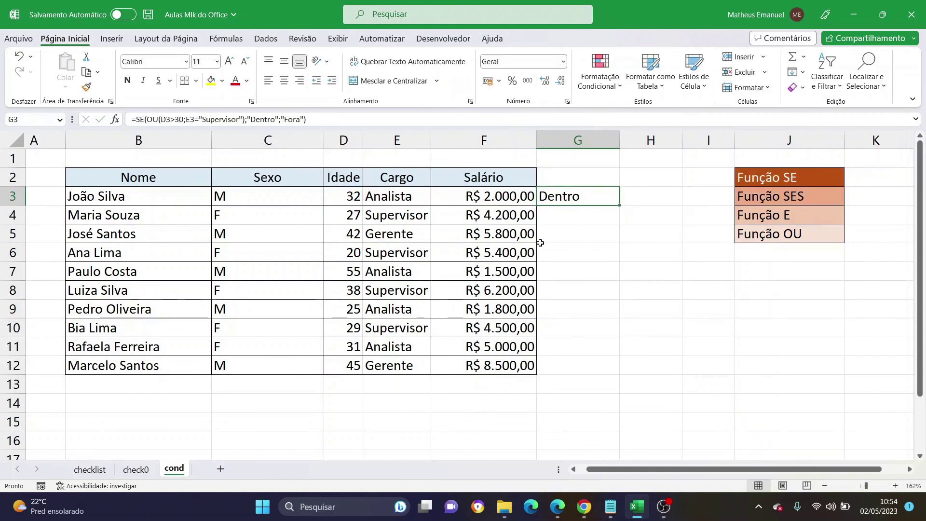
pyautogui.click(353, 196)
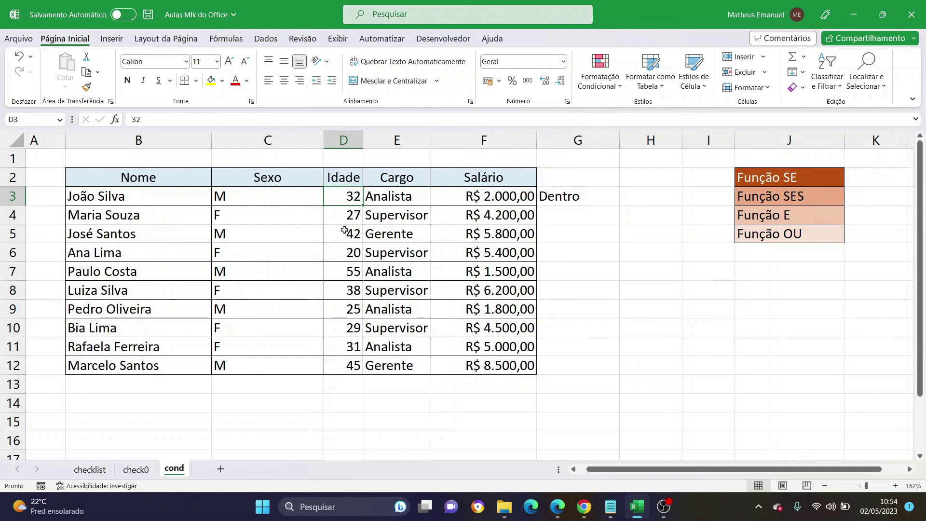
pyautogui.click(404, 194)
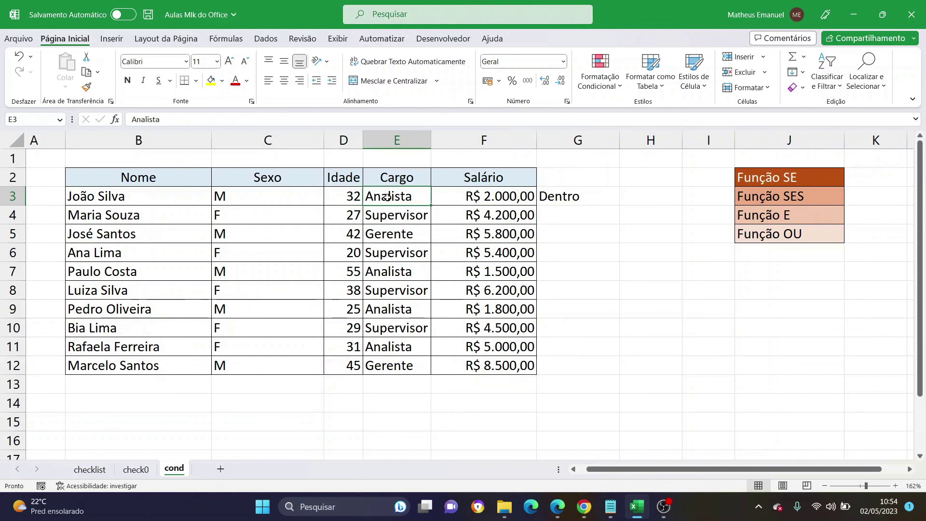
pyautogui.click(594, 200)
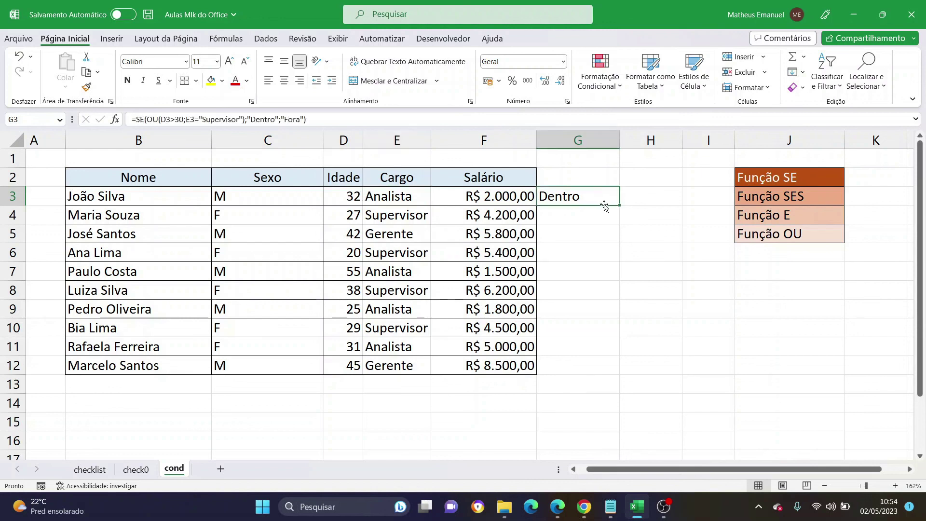
pyautogui.doubleClick(621, 207)
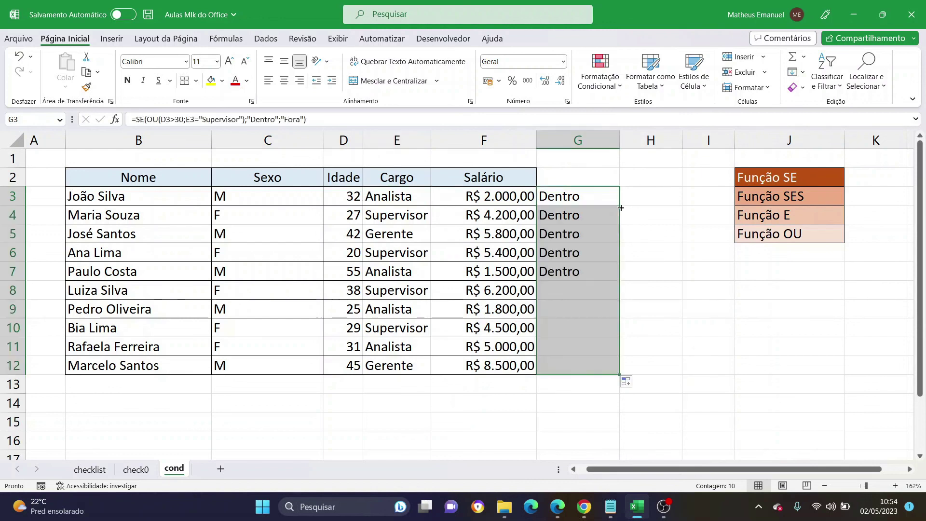
pyautogui.click(584, 310)
pyautogui.moveTo(537, 314)
pyautogui.mouseDown()
pyautogui.moveTo(154, 313)
pyautogui.moveTo(381, 311)
pyautogui.mouseUp()
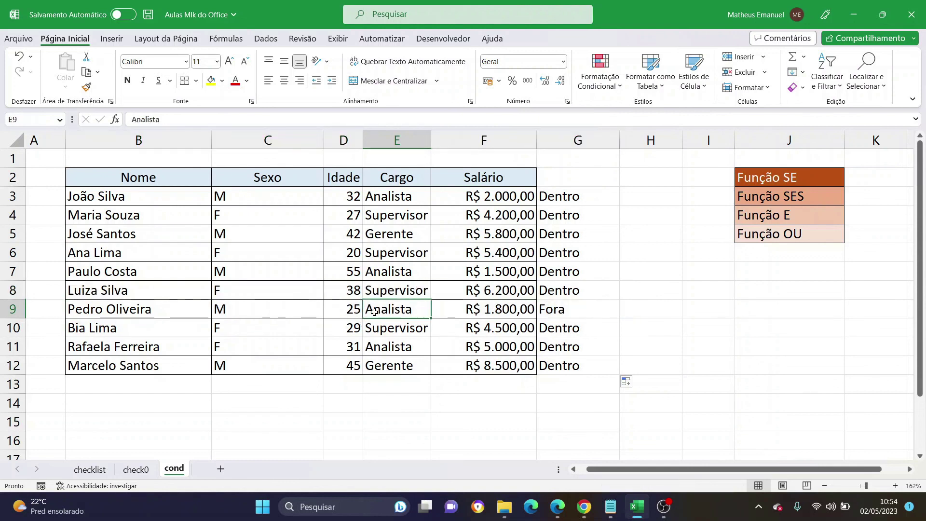
pyautogui.click(352, 313)
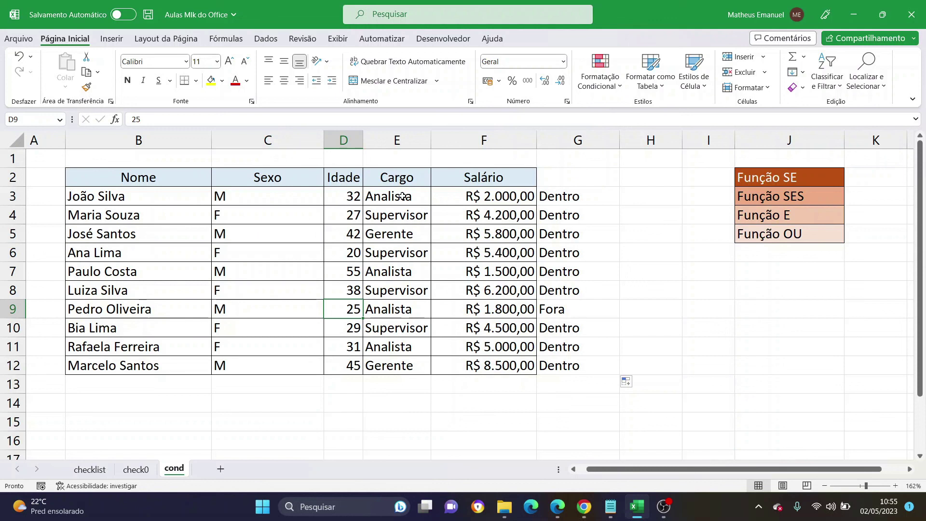
pyautogui.write('41')
pyautogui.press('Return')
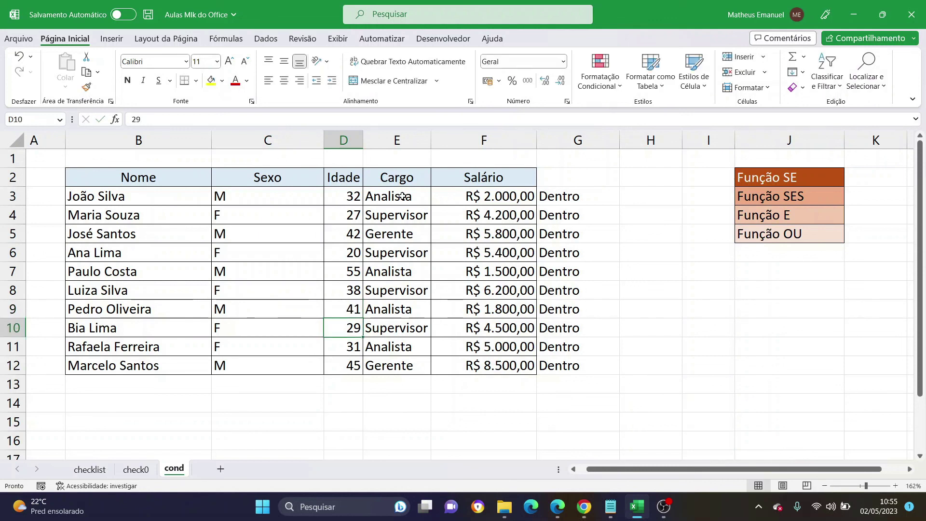
pyautogui.hotkey('ctrl', 'z')
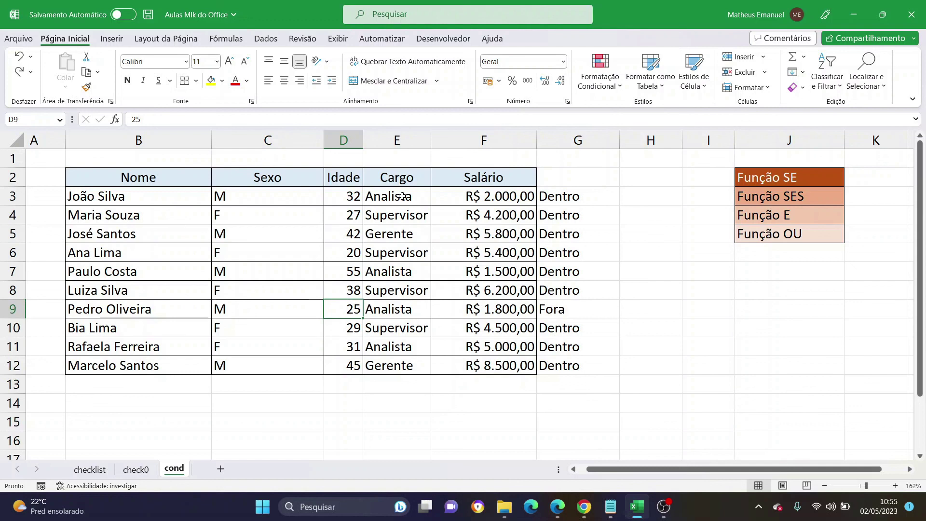